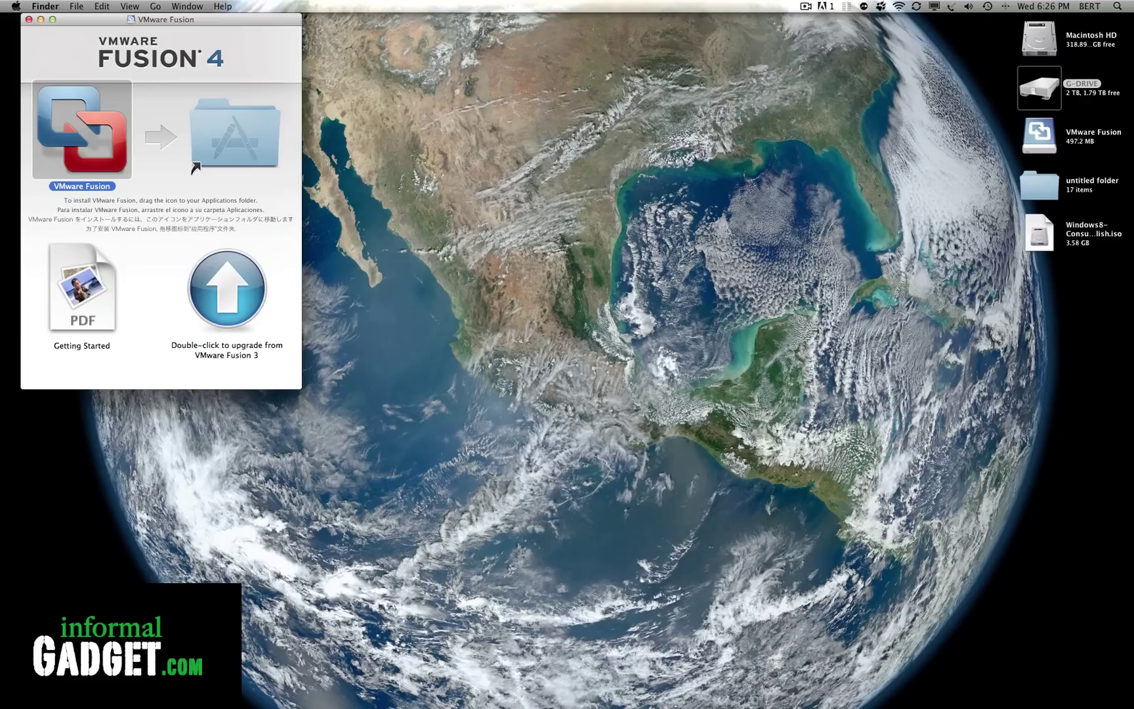
- Switch windows and shift the VMware Fusion 4 installer window to the right
key("super+Tab")
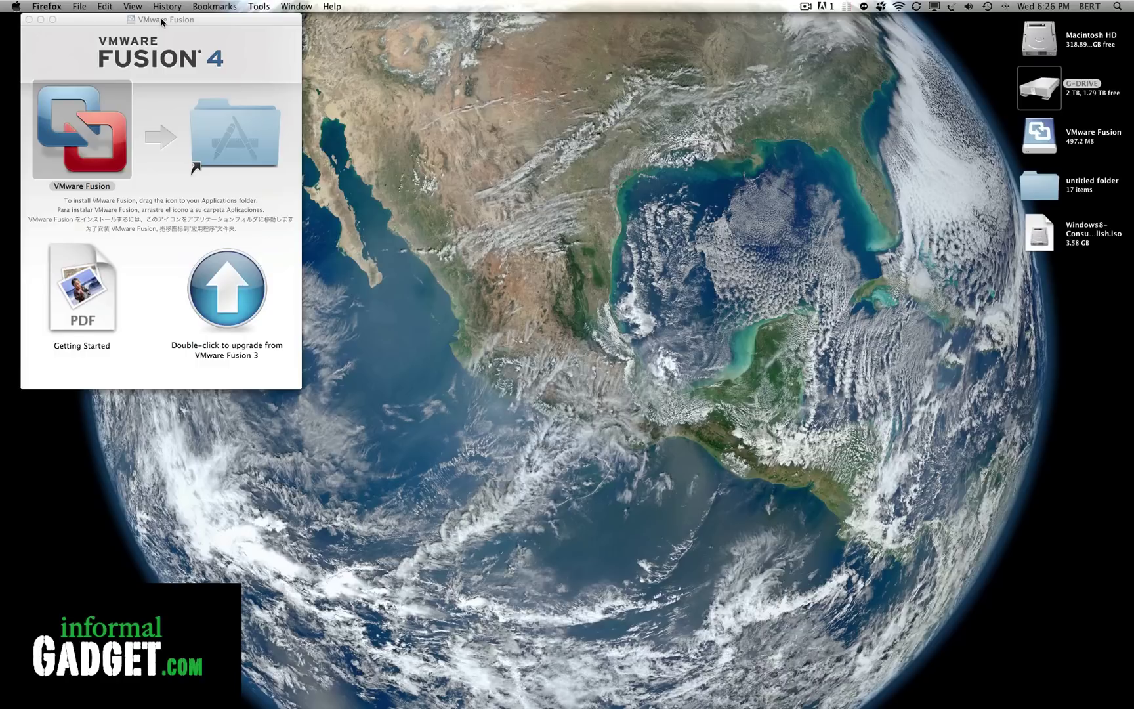
left_click_drag(162, 22, 262, 20)
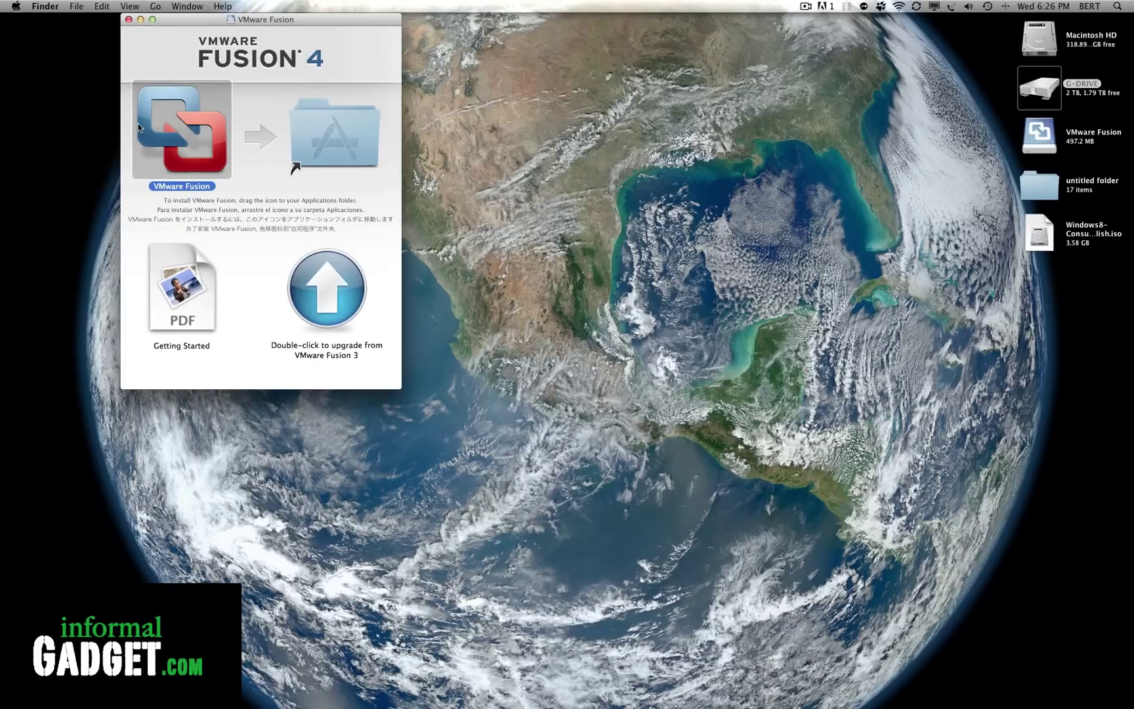
left_click_drag(235, 21, 259, 19)
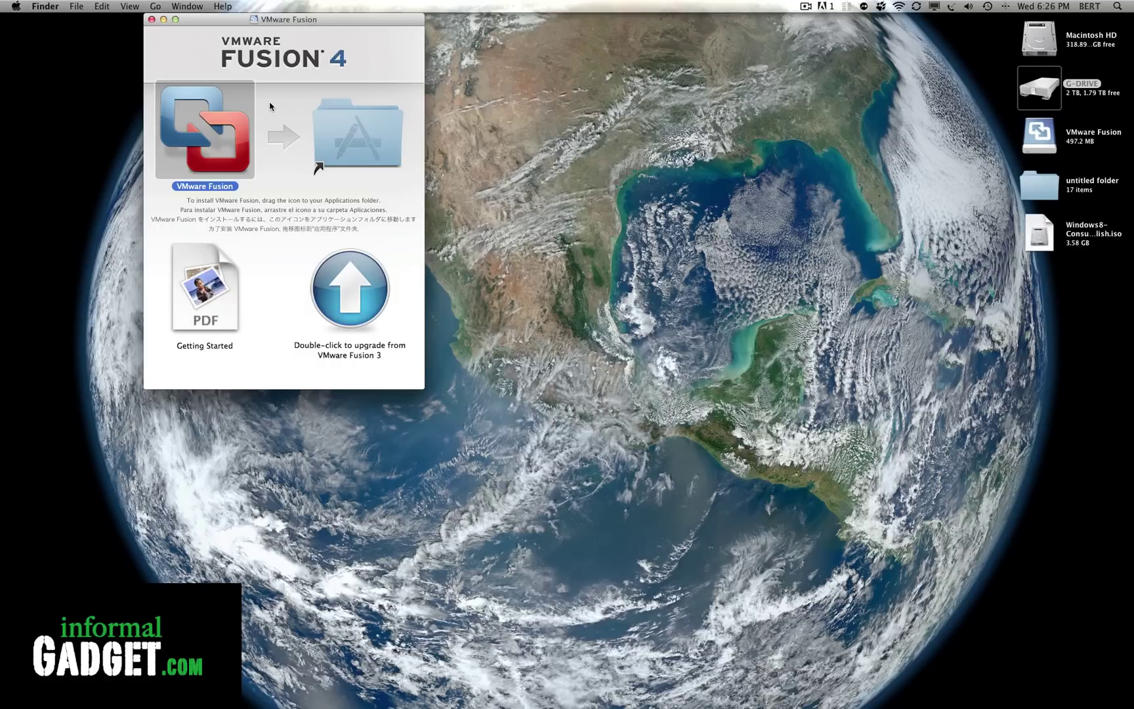
left_click_drag(328, 20, 333, 17)
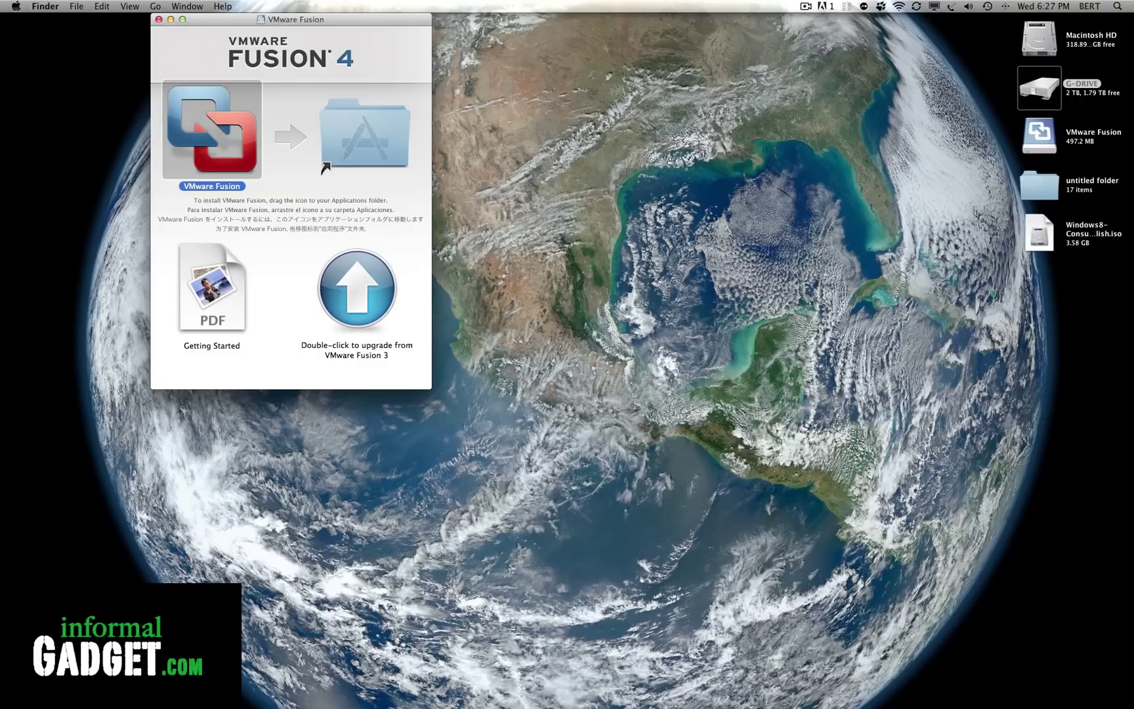
- Copy VMware Fusion into Applications and reposition the Firefox window on the Windows 8 page
left_click_drag(212, 131, 418, 128)
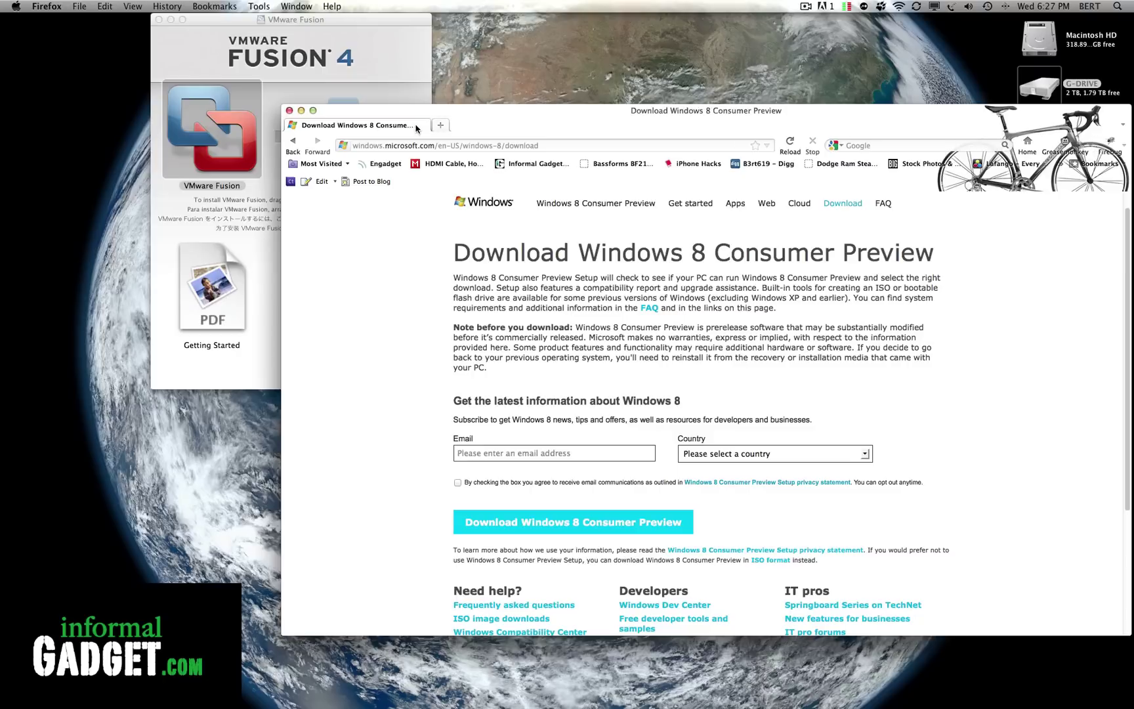
left_click_drag(479, 116, 323, 36)
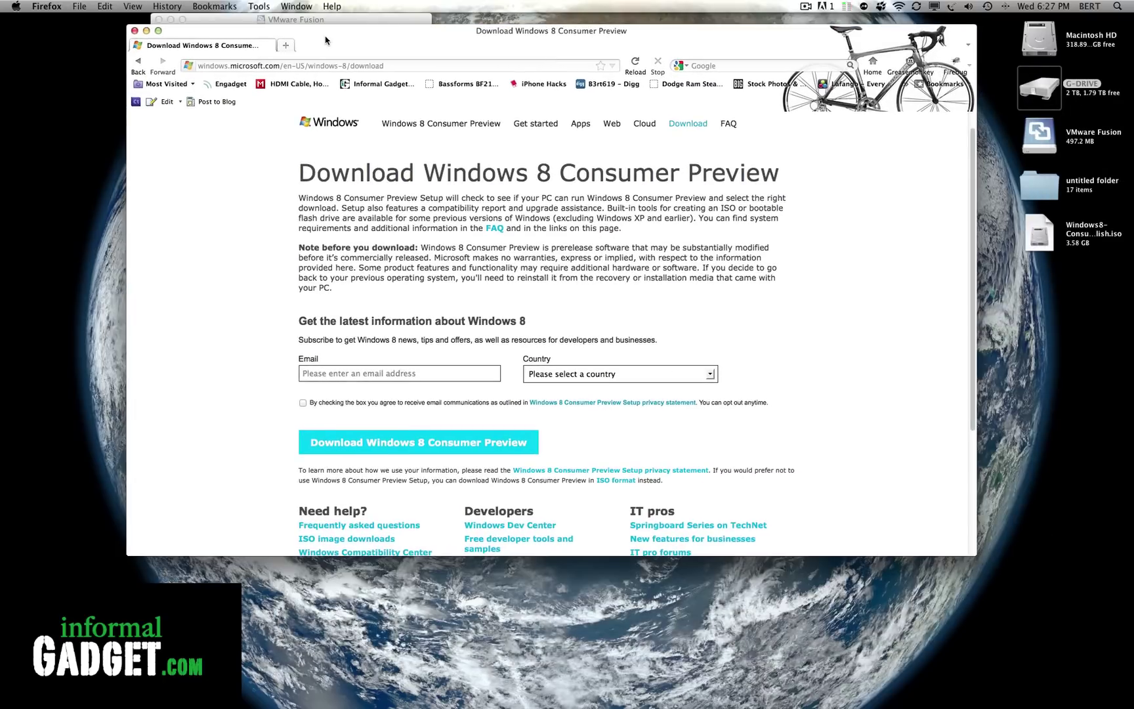
scroll(270, 342, "down", 3)
scroll(271, 342, "up", 4)
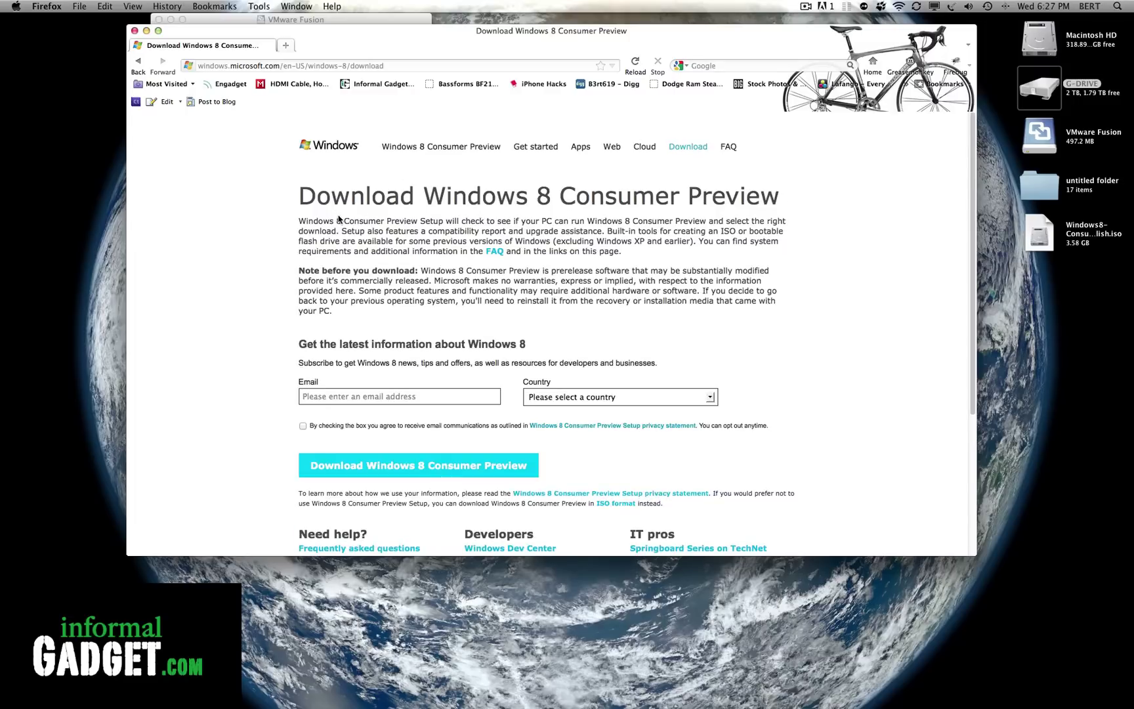
scroll(190, 341, "down", 5)
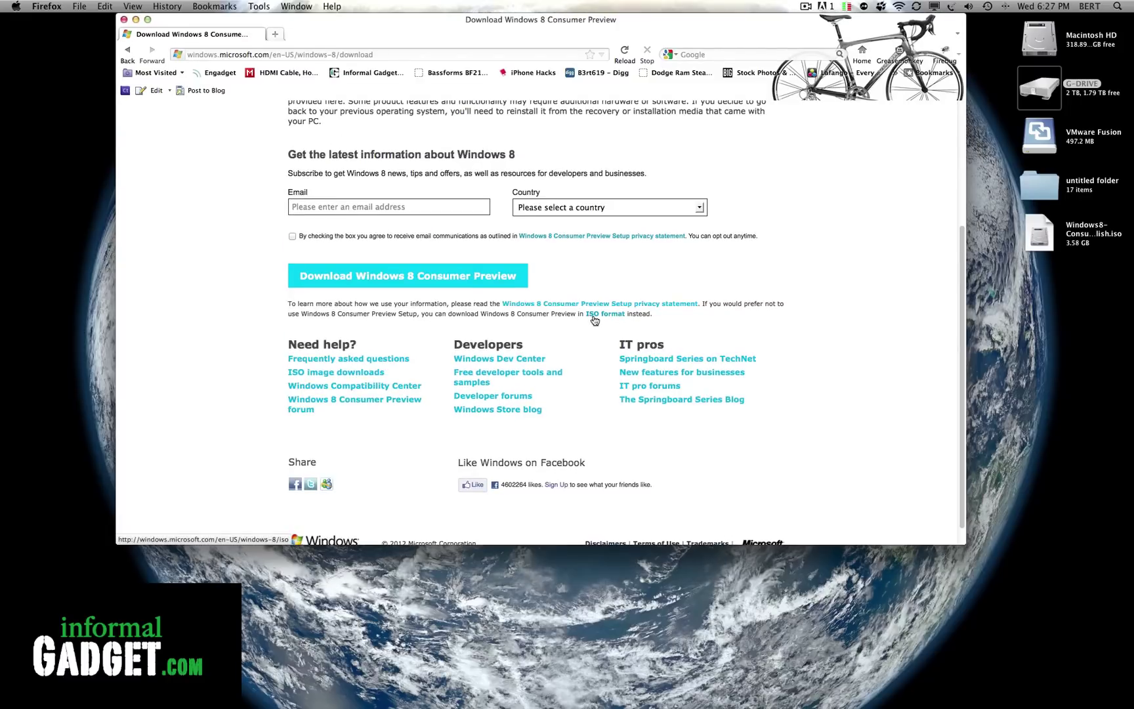
- Open the ISO format page and highlight the English 32-bit (2.5 GB) download row
left_click(597, 316)
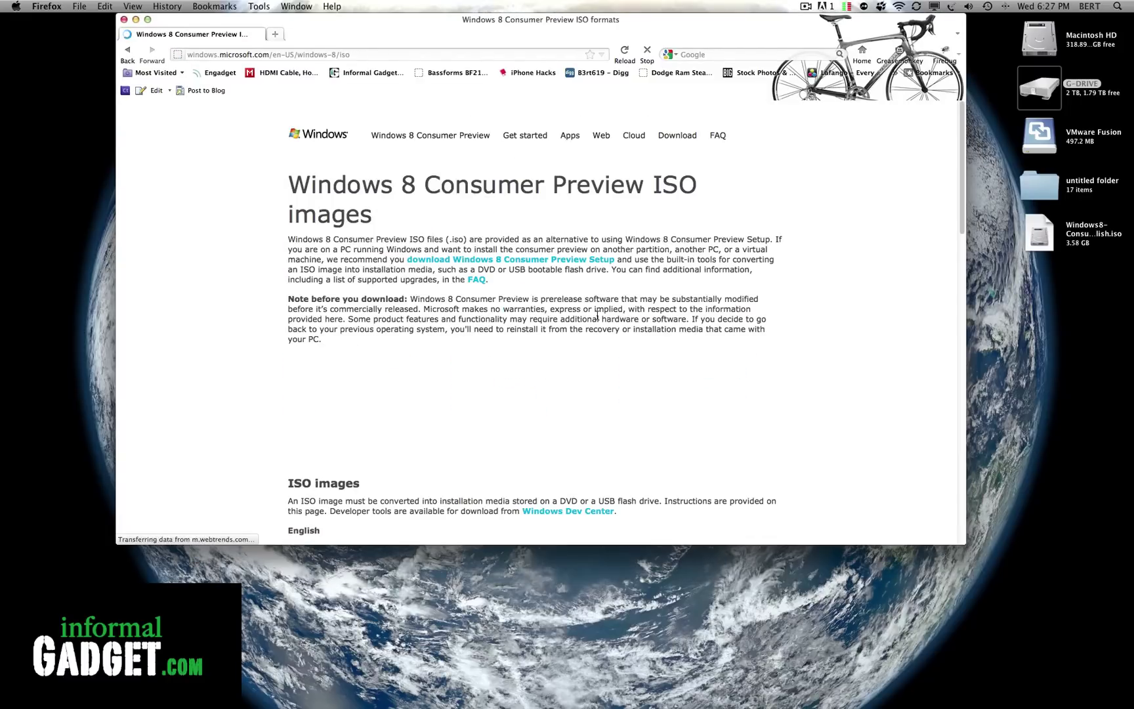
scroll(286, 319, "down", 5)
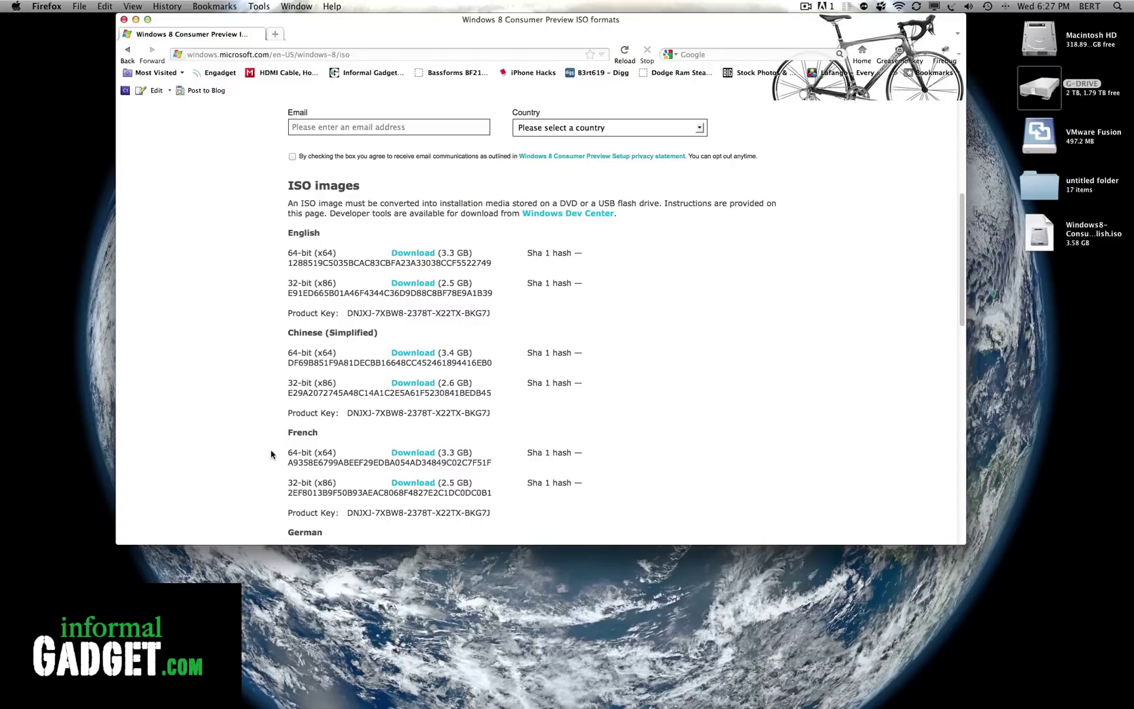
scroll(240, 355, "up", 1)
left_click_drag(287, 279, 352, 281)
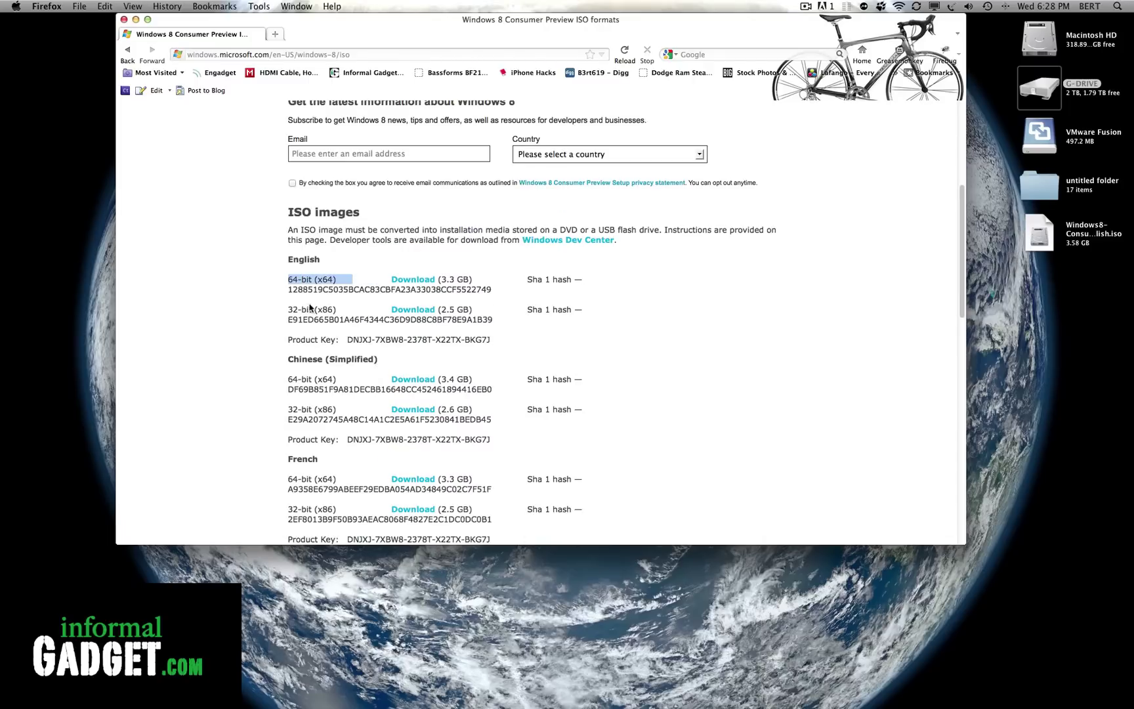
left_click_drag(291, 309, 505, 280)
left_click(286, 298)
left_click(294, 310)
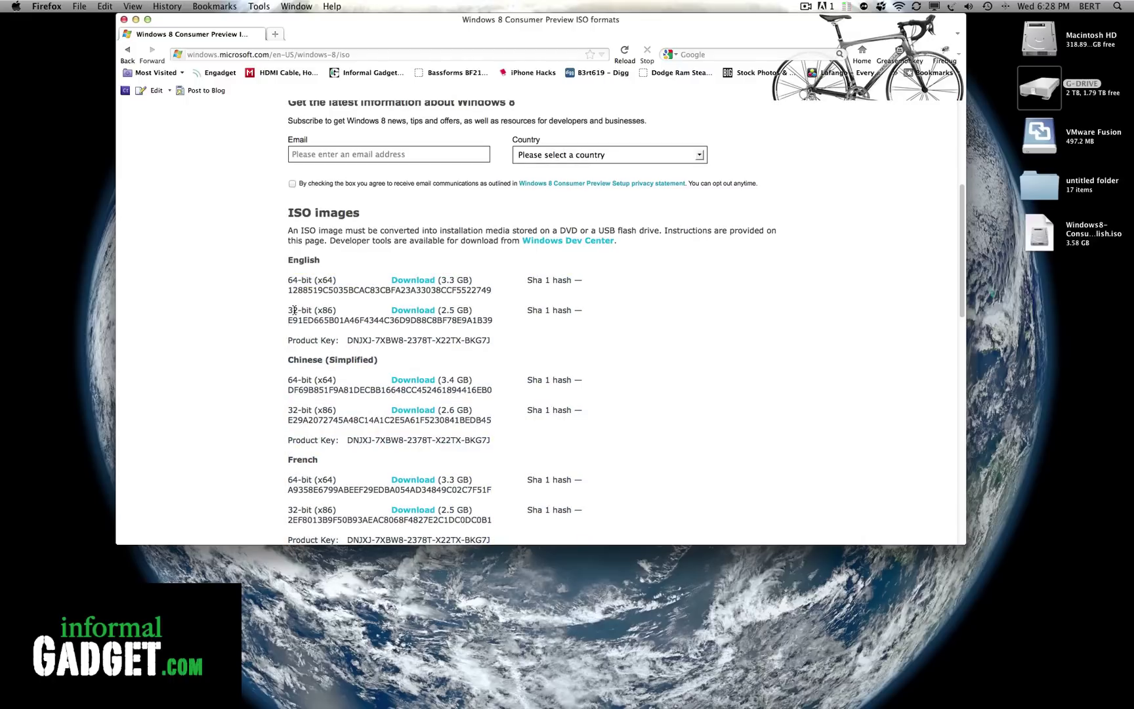
left_click_drag(289, 309, 474, 309)
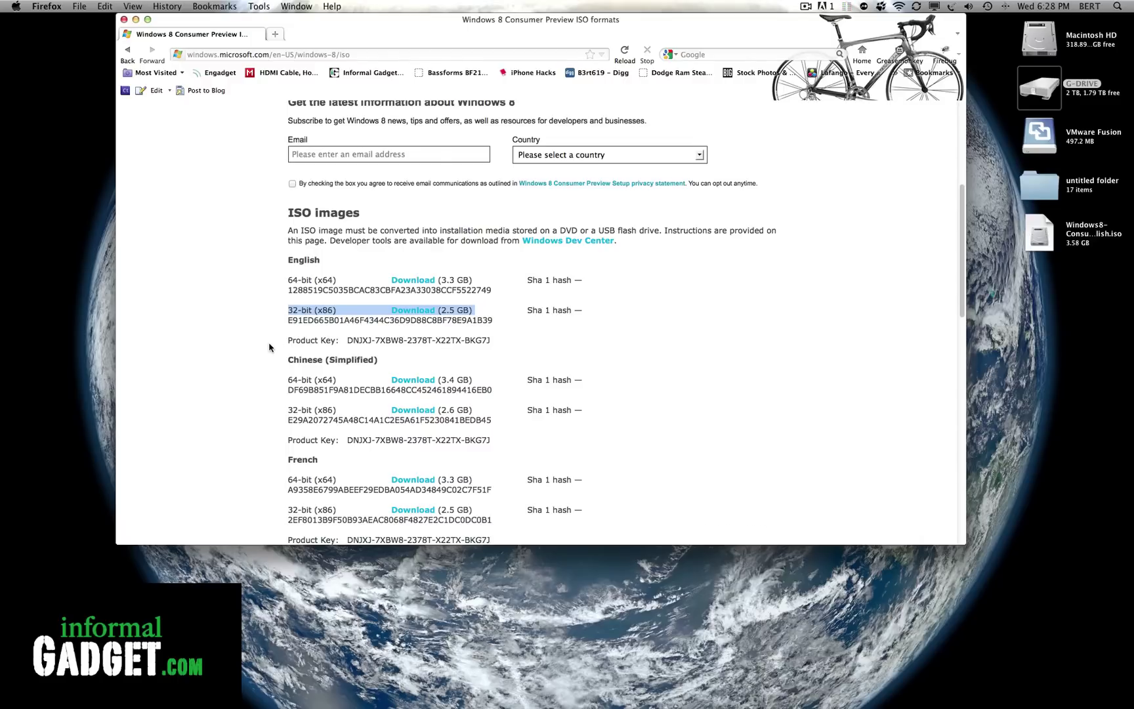
- Highlight the System Requirements lines for RAM (1 GB/2 GB) and disk space (16 GB/20 GB)
scroll(269, 347, "down", 10)
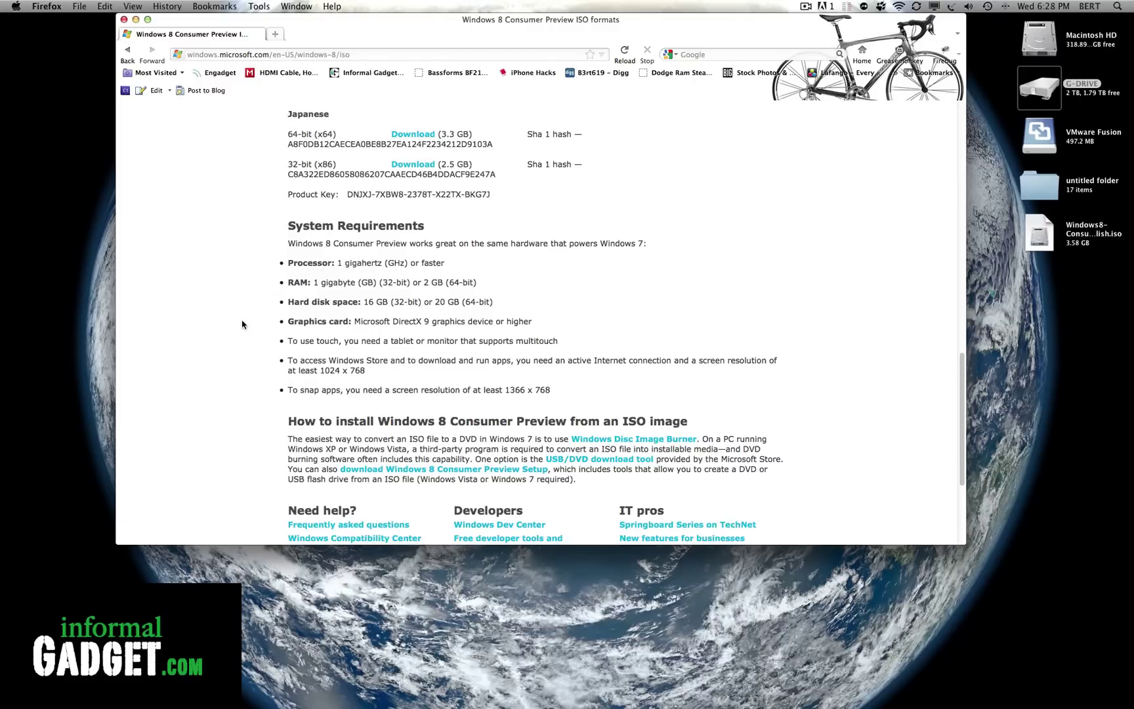
scroll(243, 325, "down", 1)
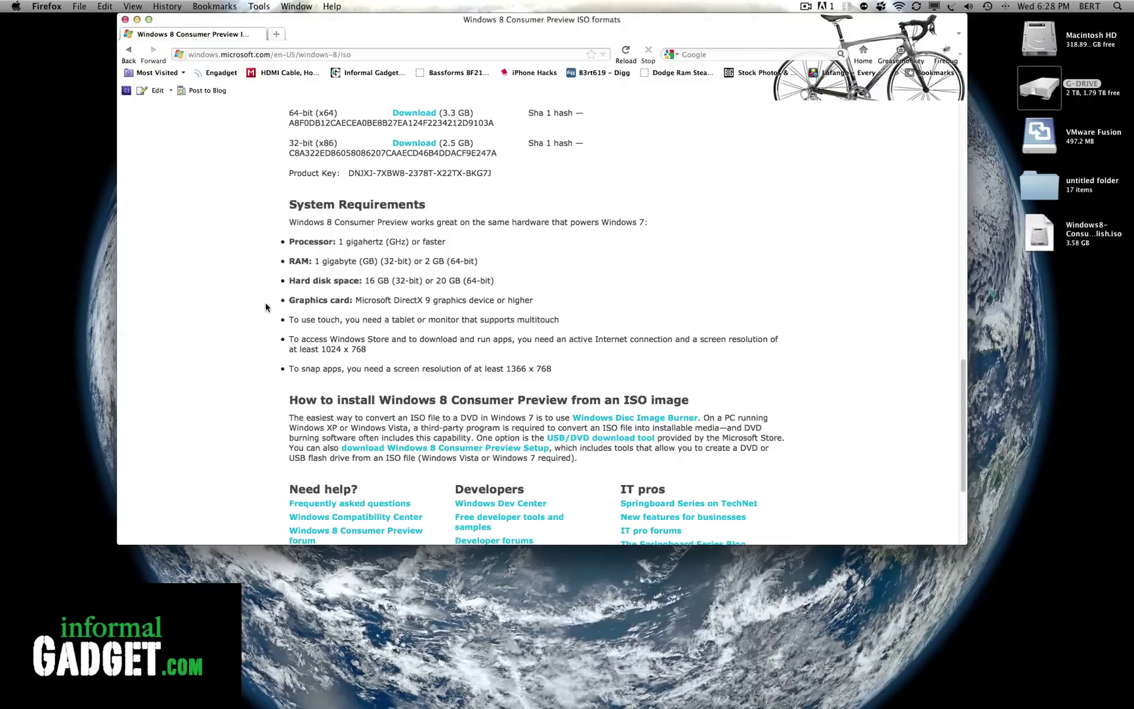
left_click_drag(315, 261, 476, 263)
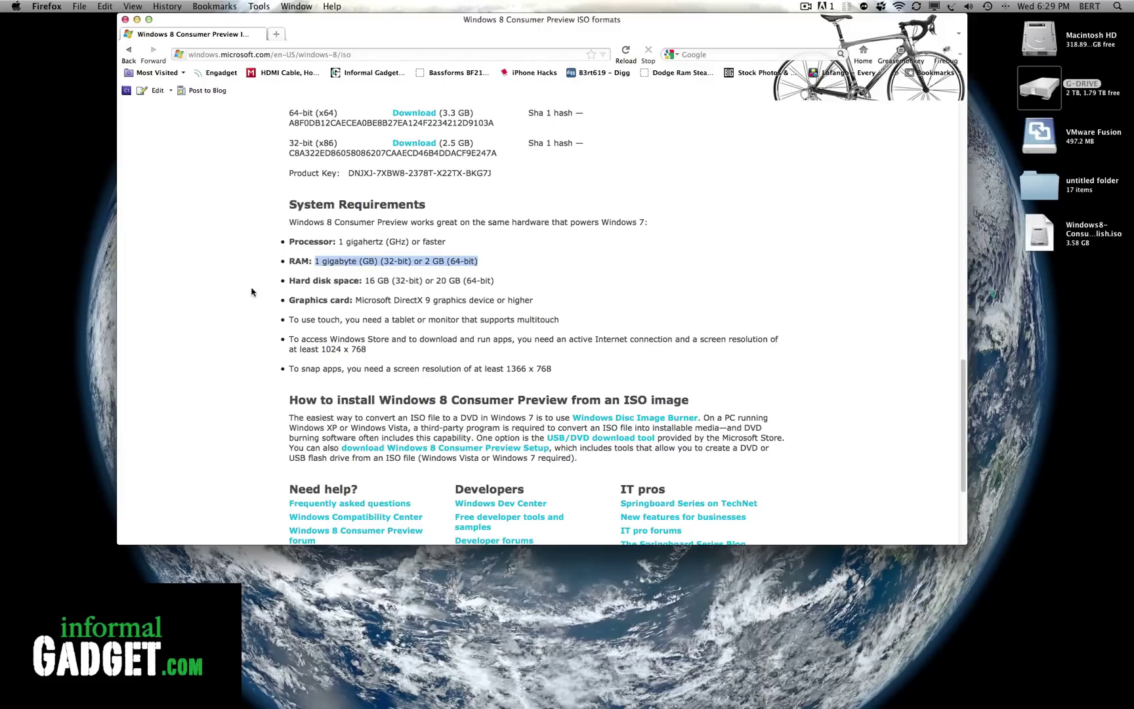
mouse_move(367, 281)
left_mouse_down()
mouse_move(512, 287)
mouse_move(372, 281)
left_mouse_up()
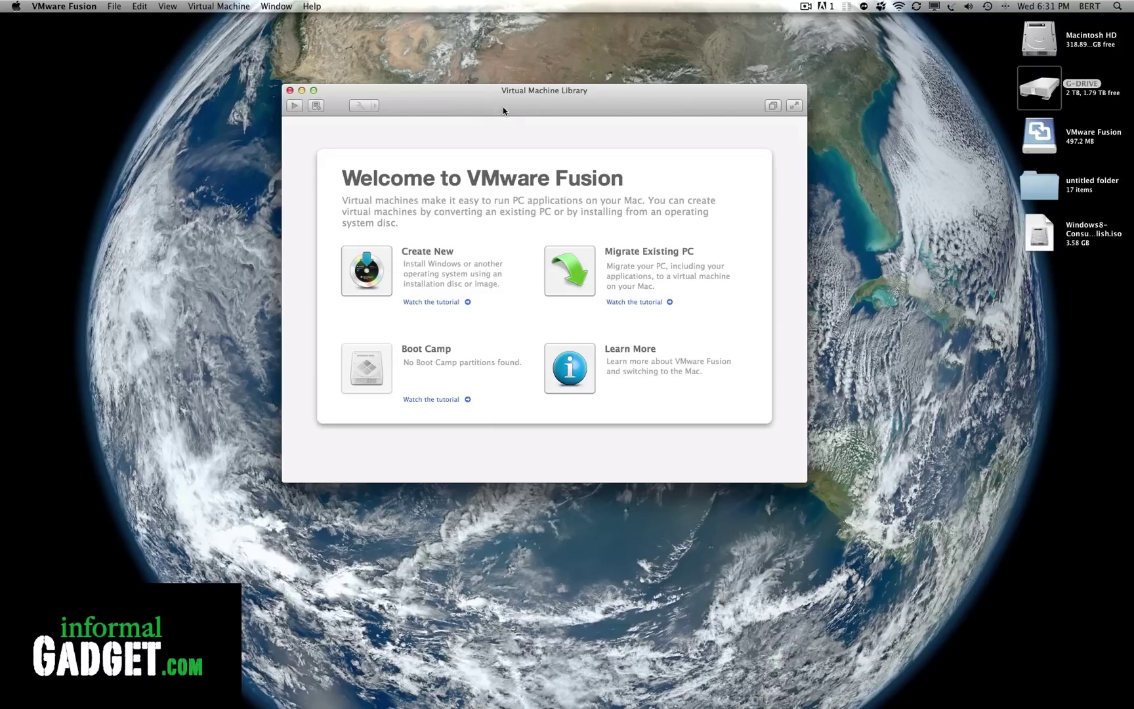
- Create a new VM without a disc, using the Windows 8 Consumer Preview ISO as installation media
left_click_drag(498, 103, 518, 105)
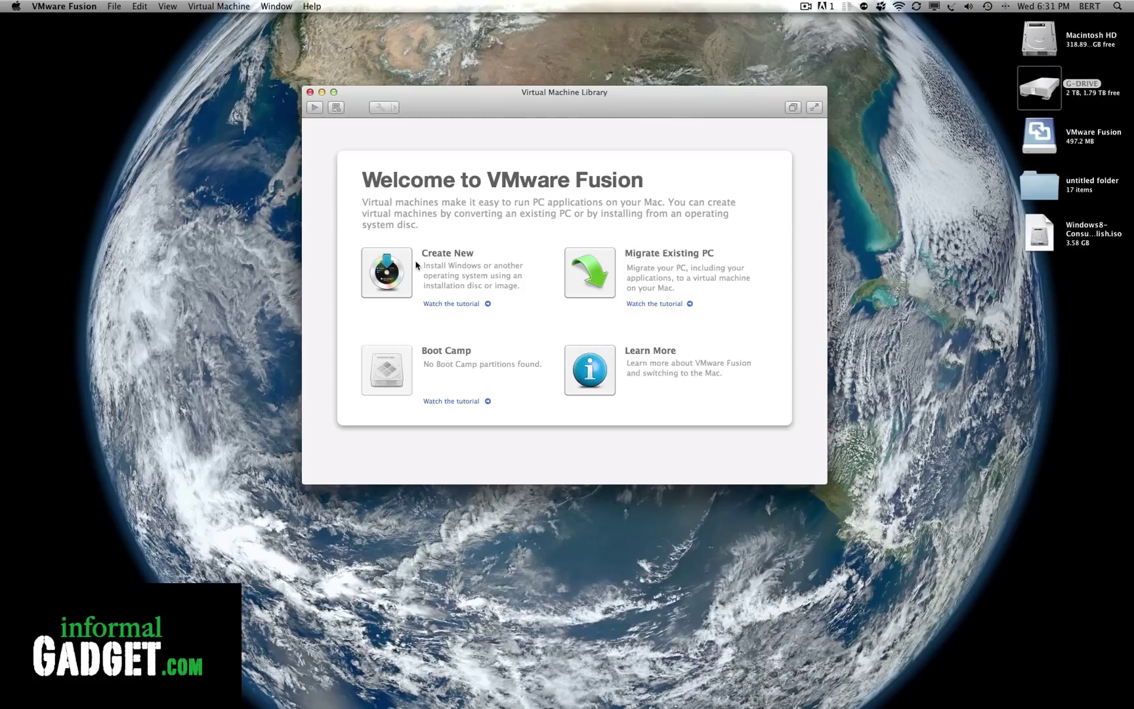
left_click(396, 280)
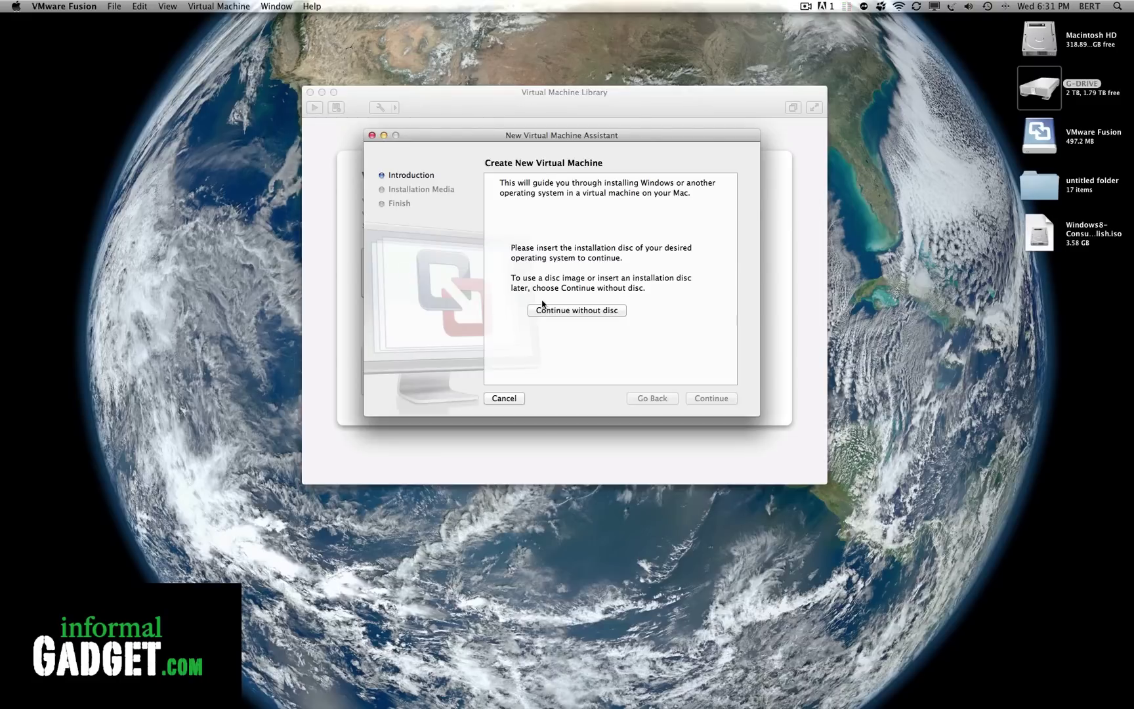
left_click(587, 315)
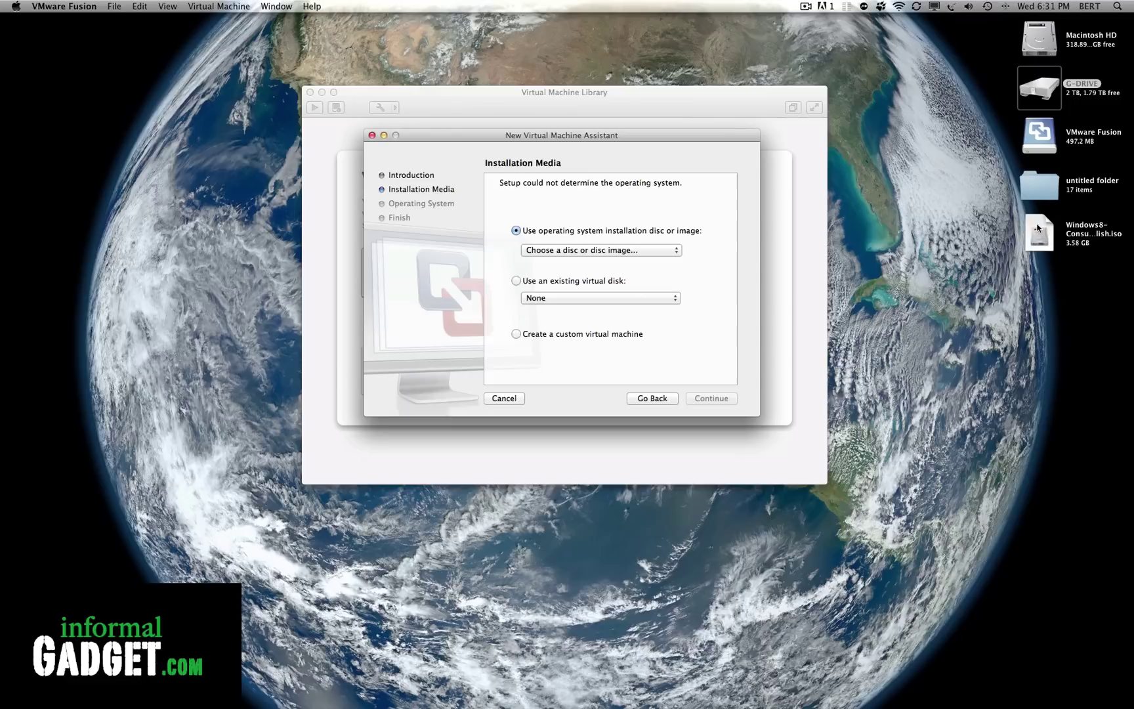
left_click_drag(1038, 237, 601, 212)
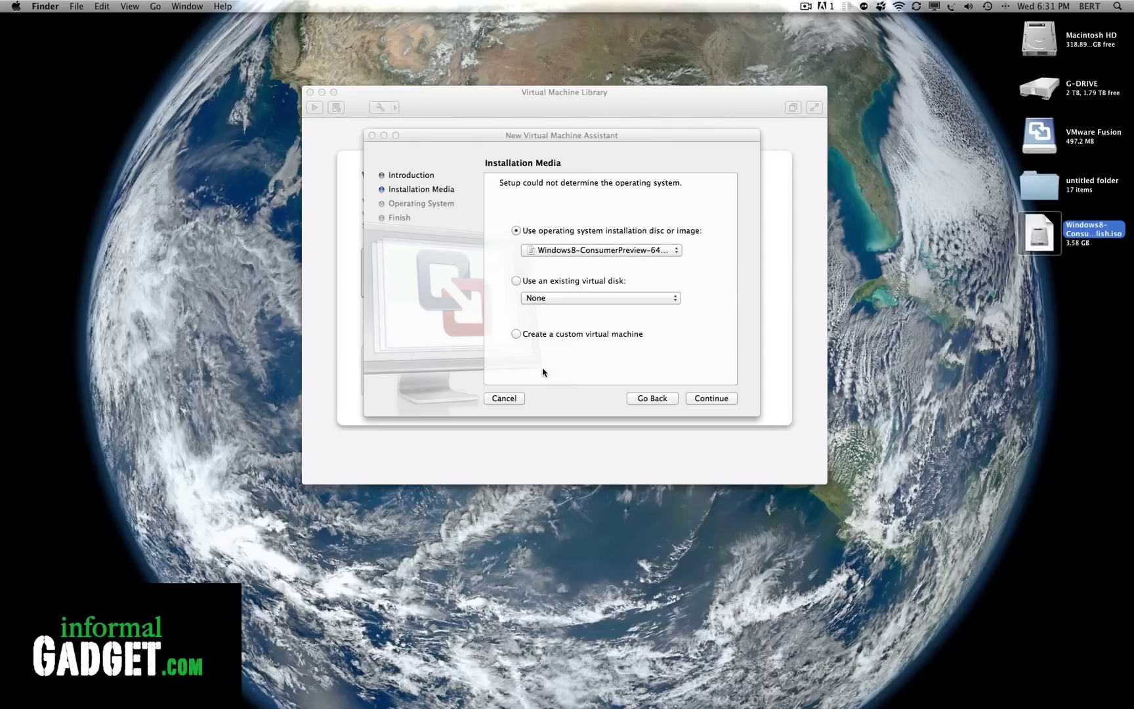
- Choose Microsoft Windows, version Windows 7 x64, and continue to the configuration summary
left_click(716, 400)
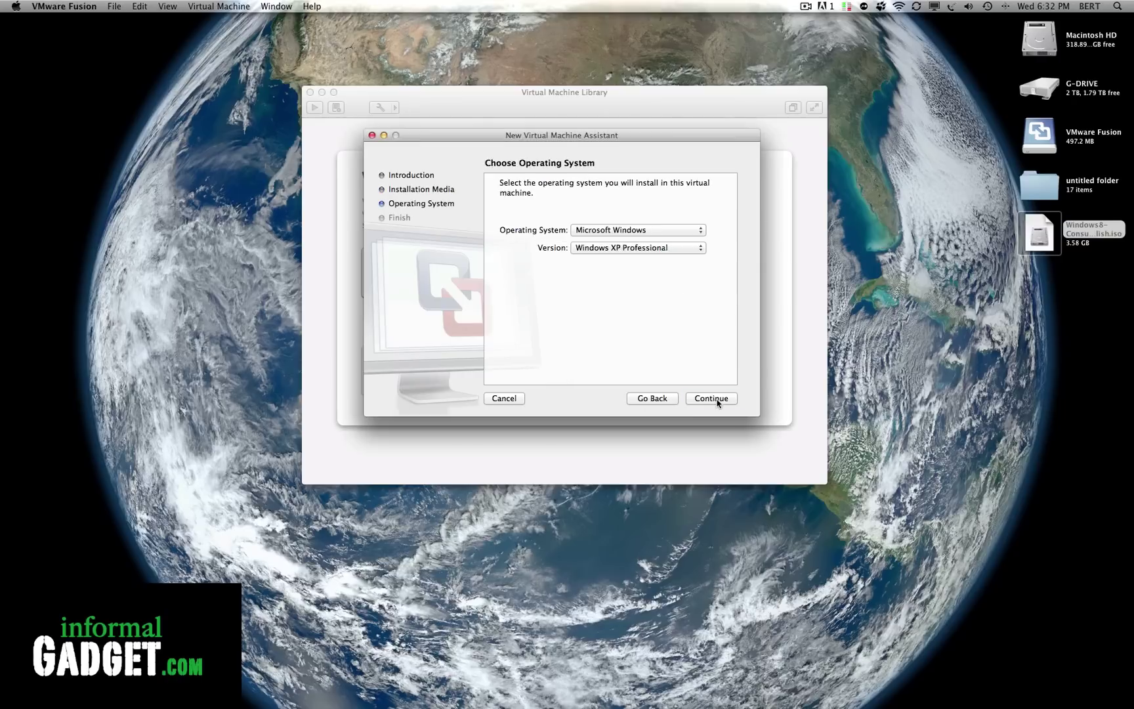
left_click(630, 231)
left_click(601, 231)
left_click(613, 250)
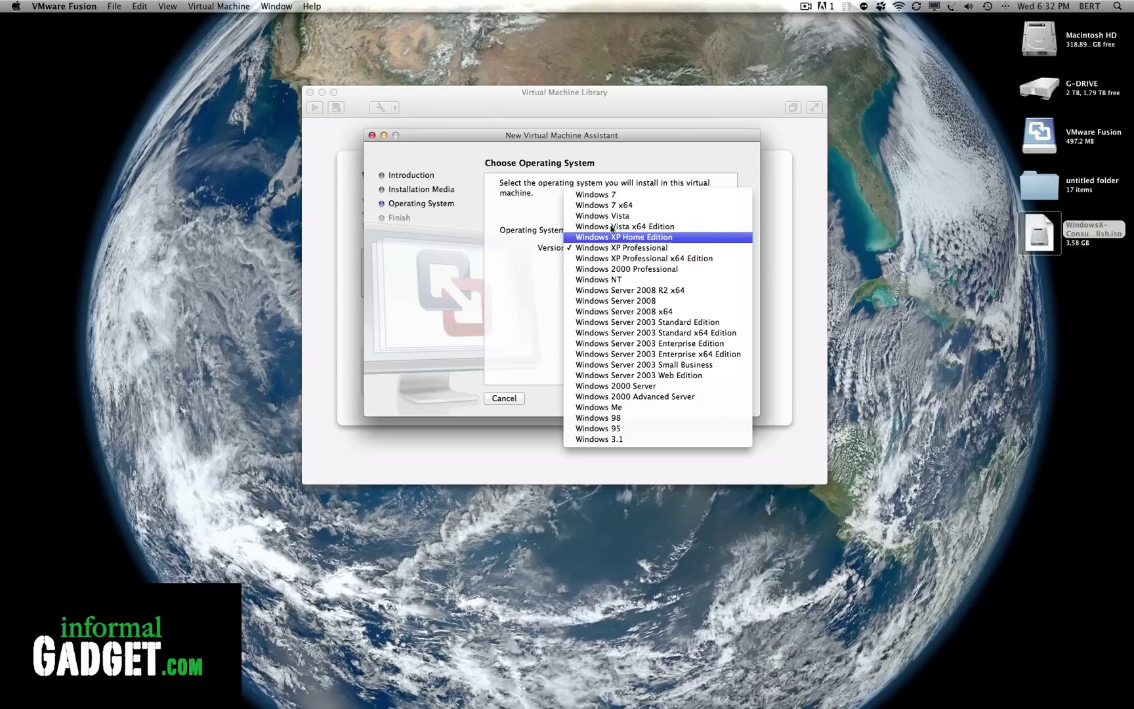
left_click(625, 206)
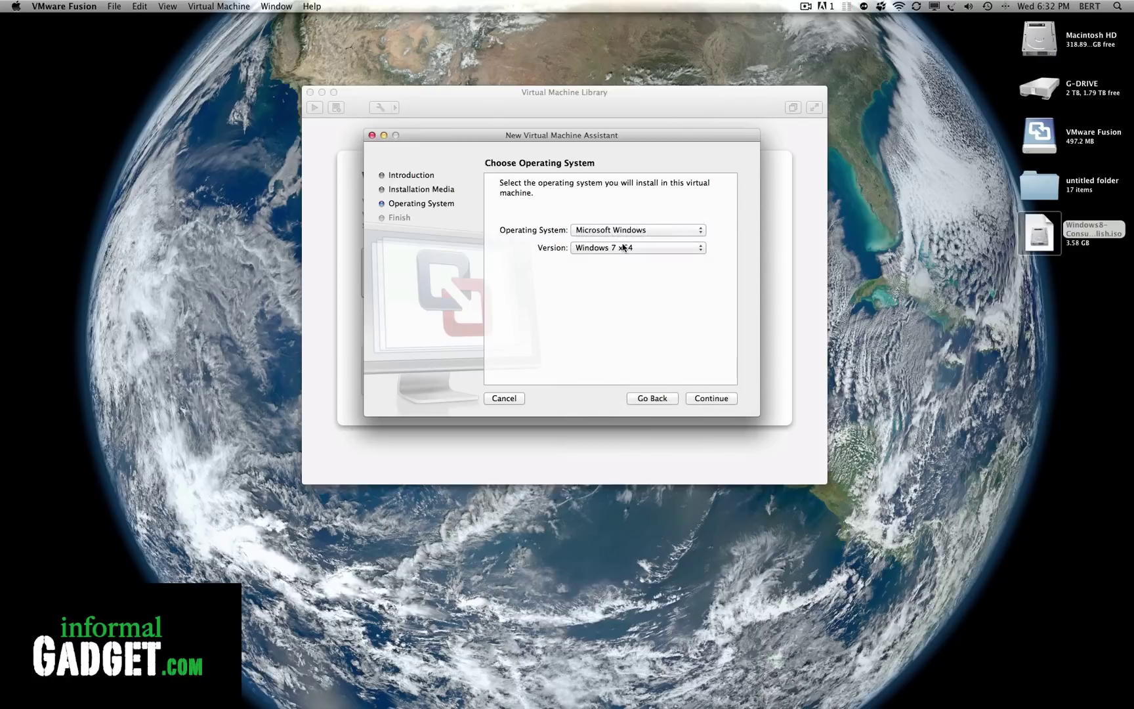
left_click(624, 250)
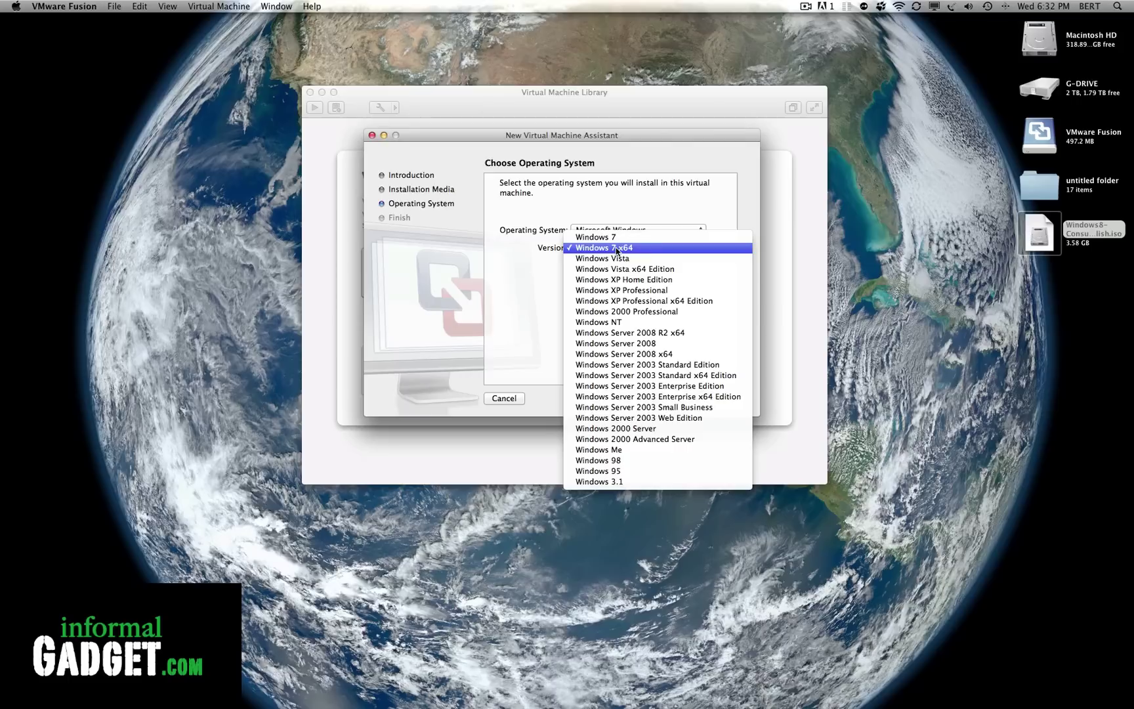
left_click(634, 250)
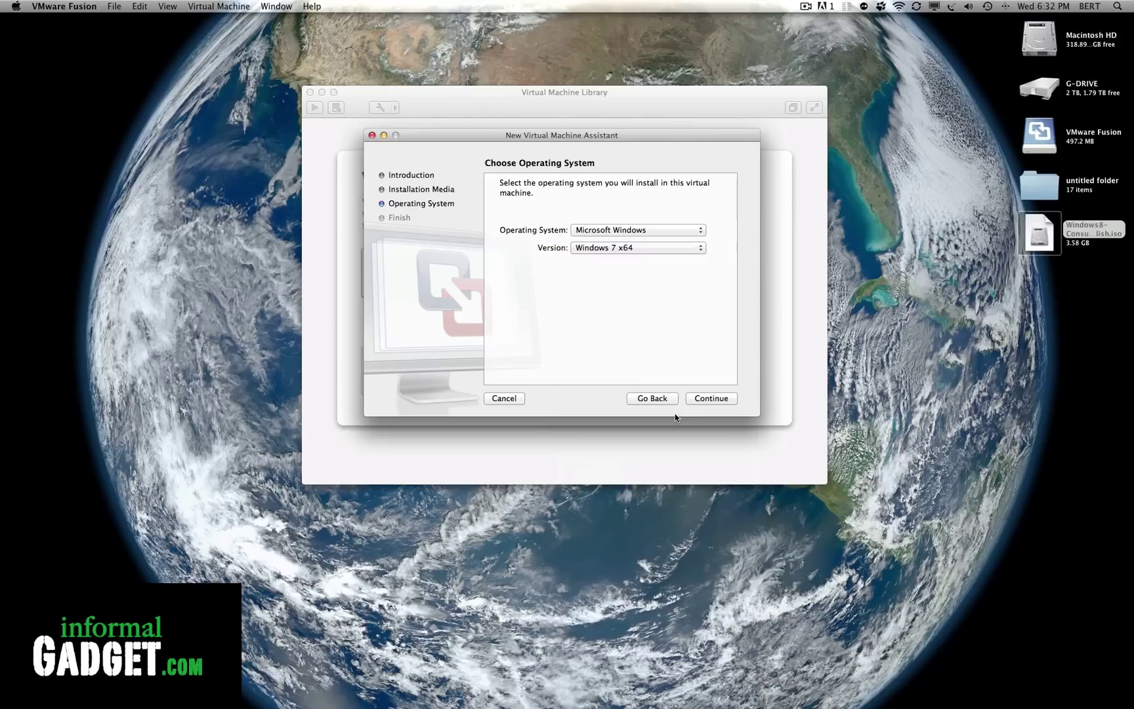
left_click(706, 399)
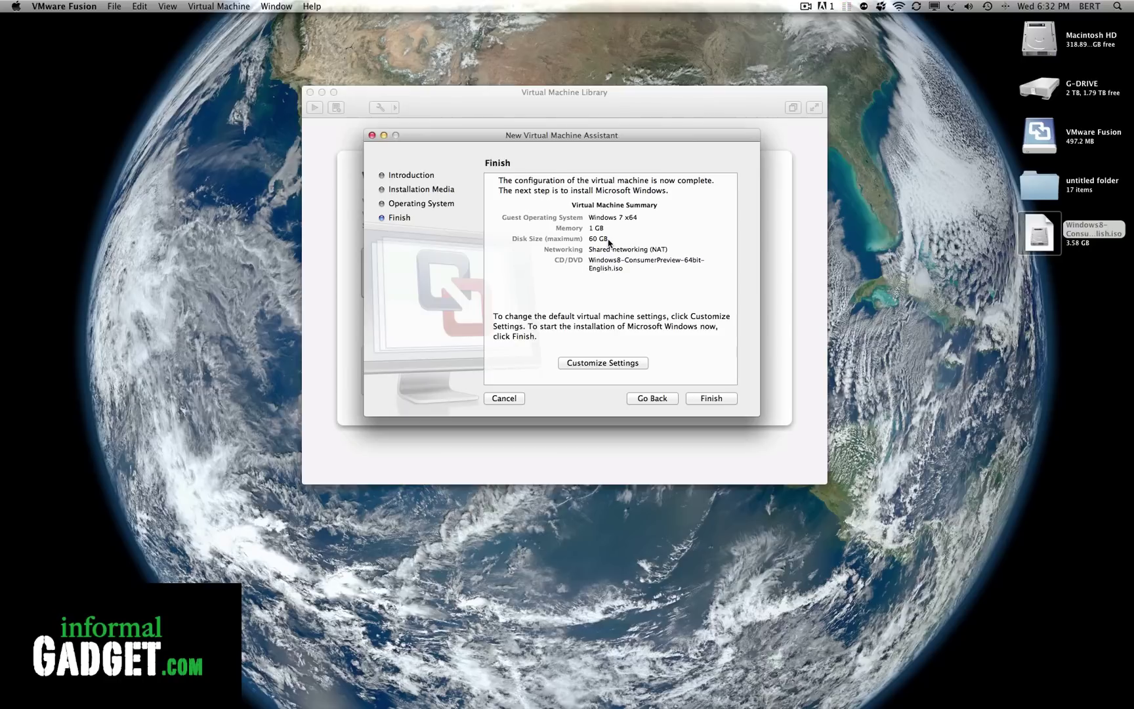
- Save the VM as Windows 7 x64 and set memory to 1924 MB with one processor core
left_click(592, 364)
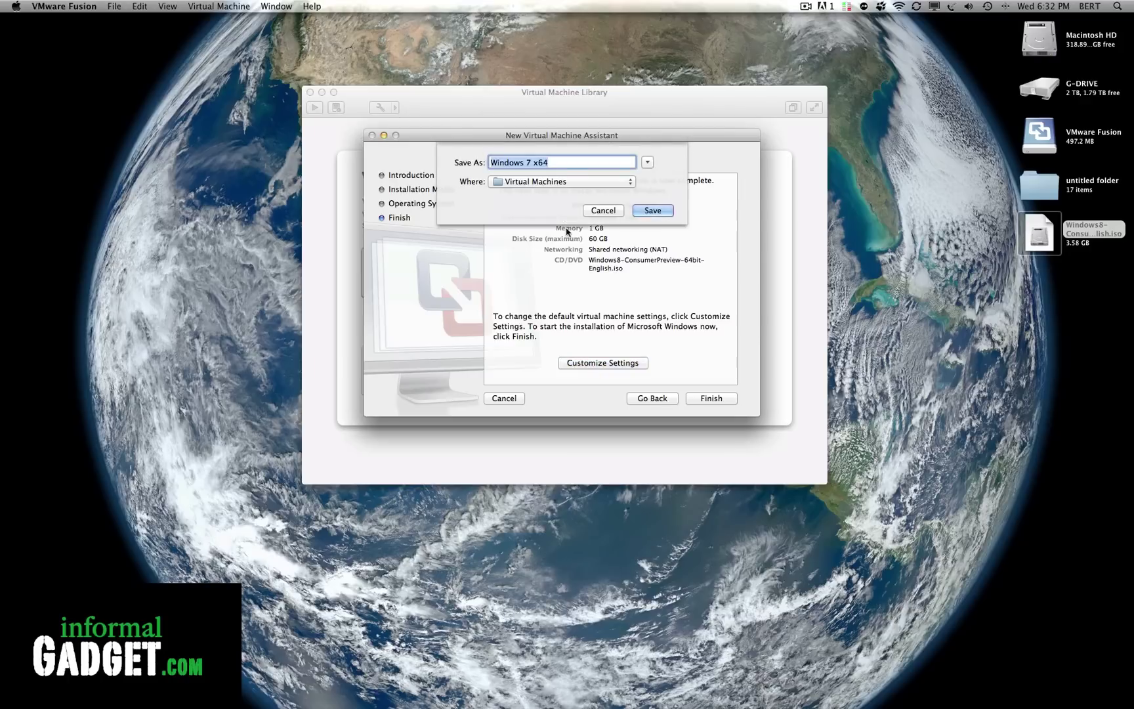
left_click(645, 211)
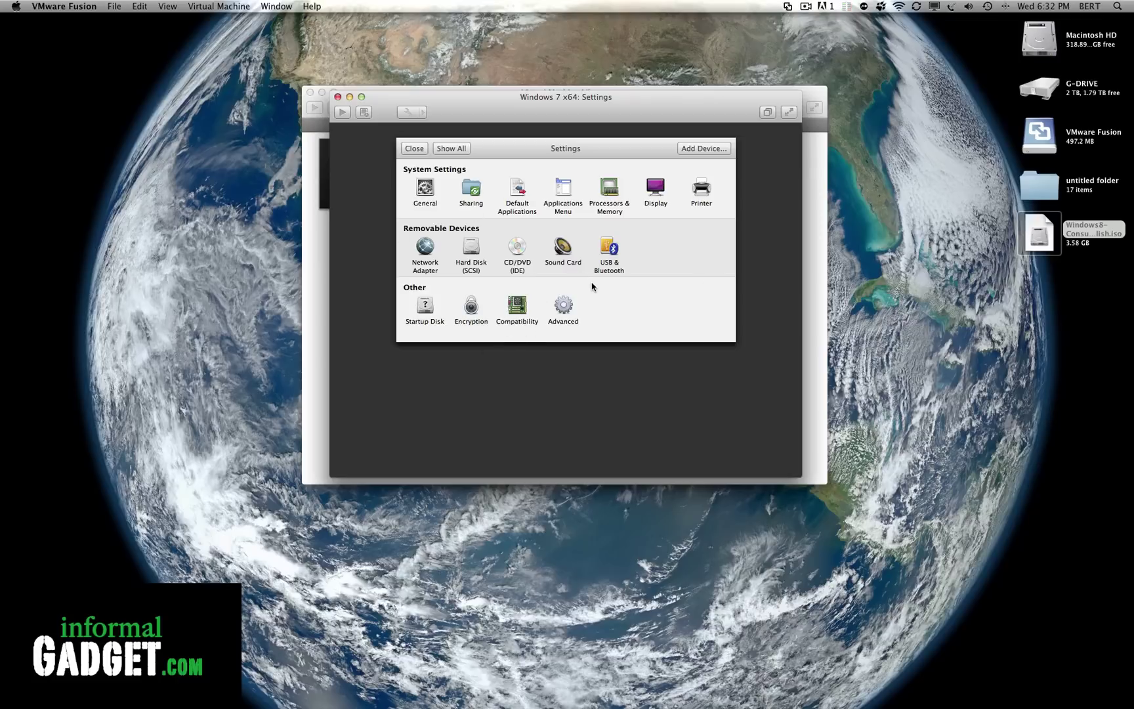
left_click(609, 189)
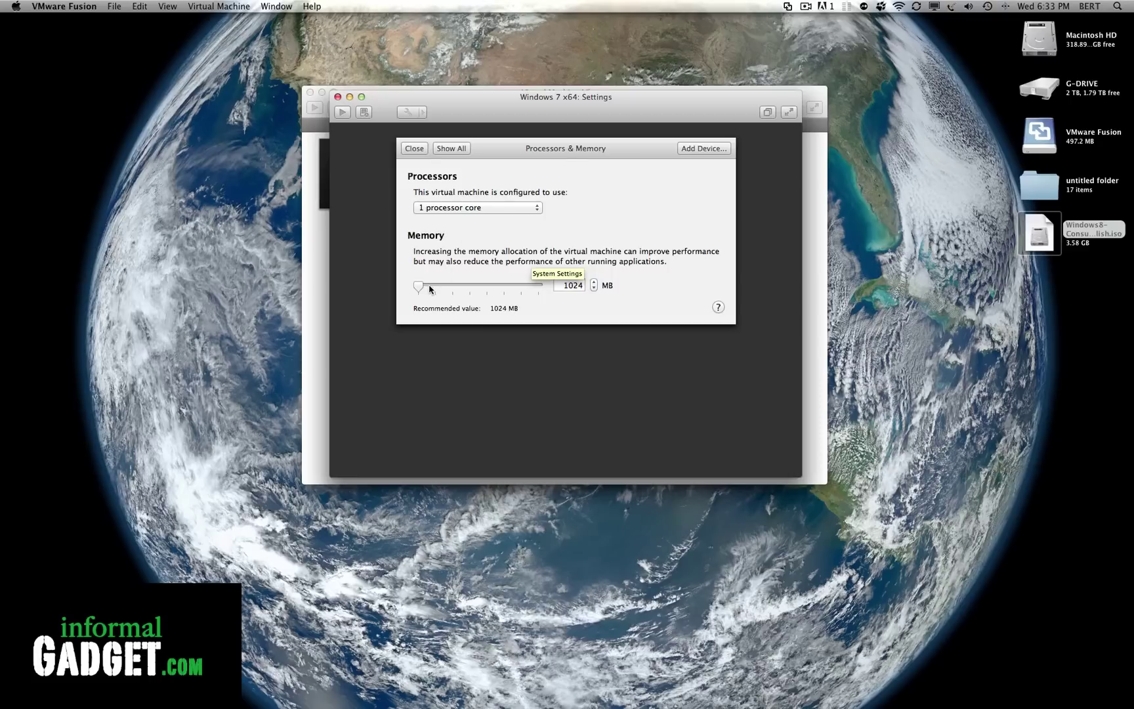
left_click_drag(418, 286, 477, 294)
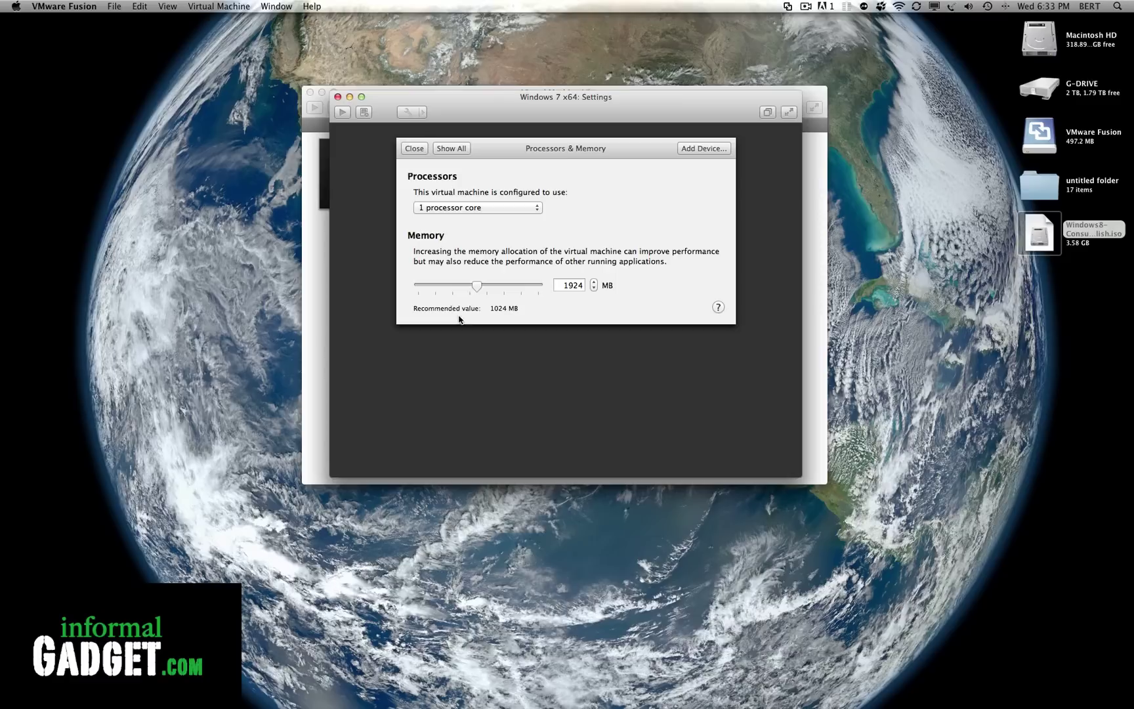
left_click(537, 208)
left_click(538, 210)
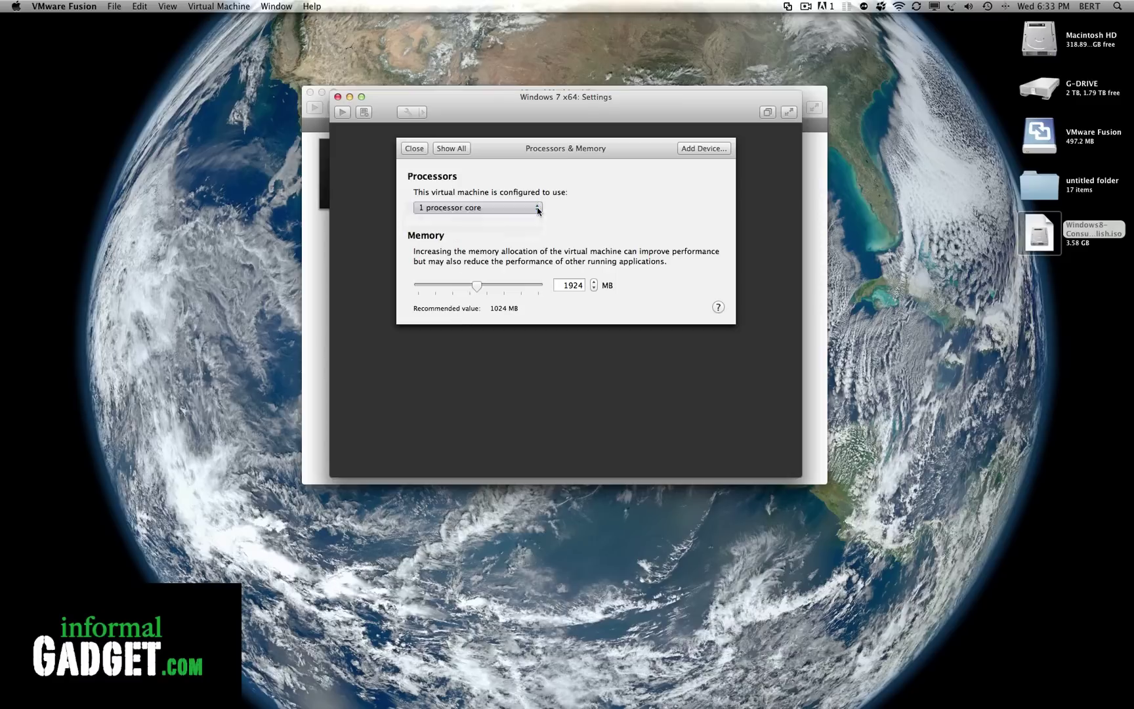
- Power on the VM and move Windows 8 Setup past the language page to Install now
left_click(414, 149)
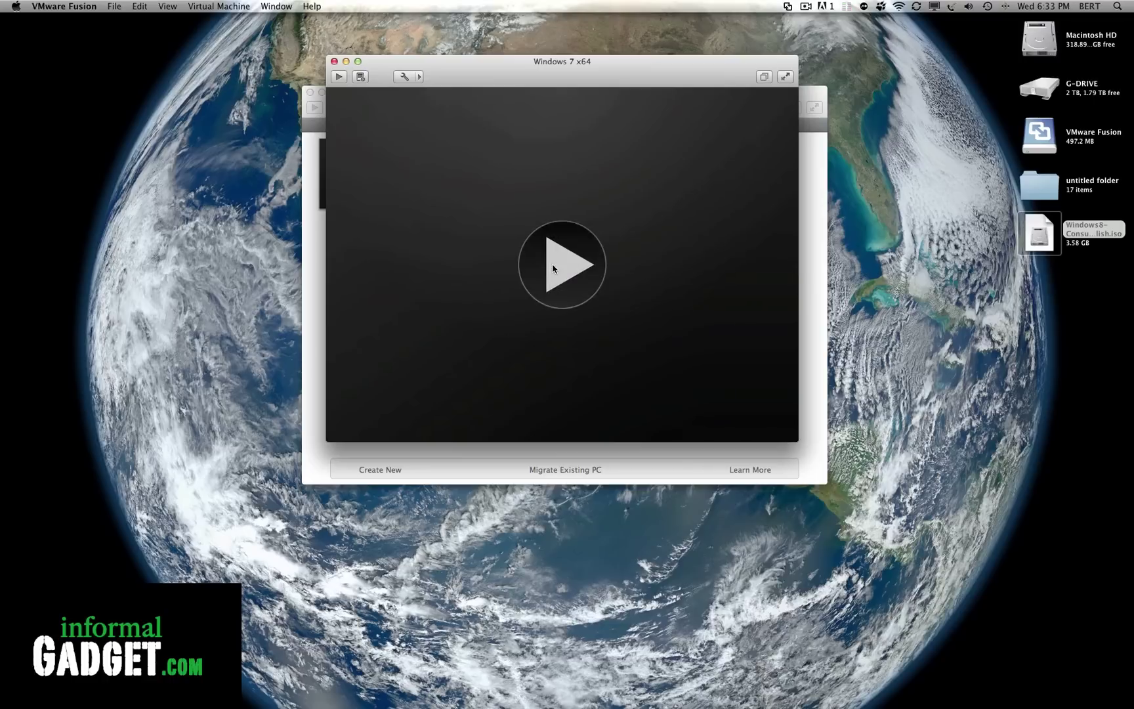
left_click(553, 268)
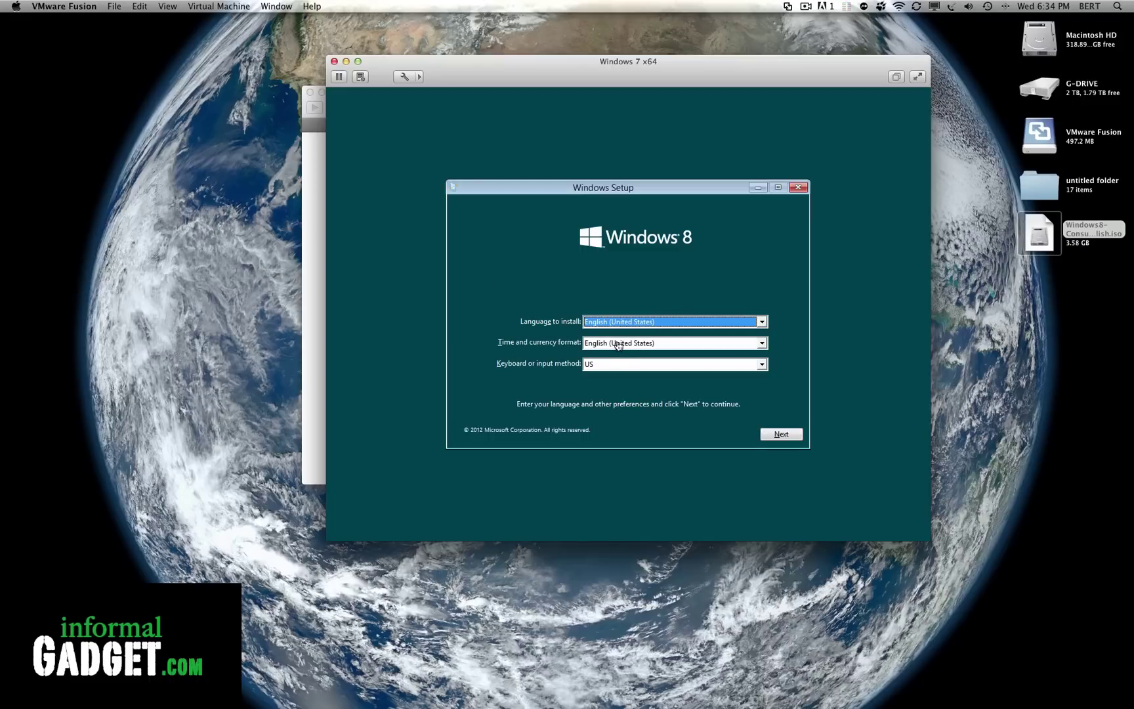
left_click(780, 435)
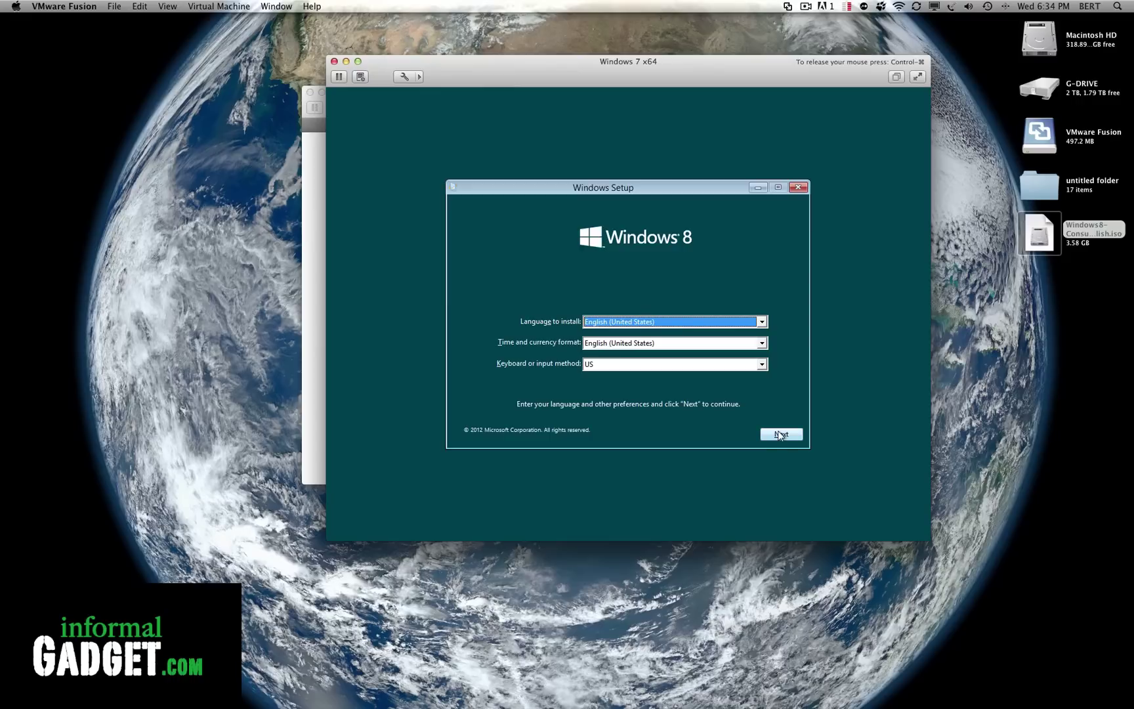
left_click(778, 435)
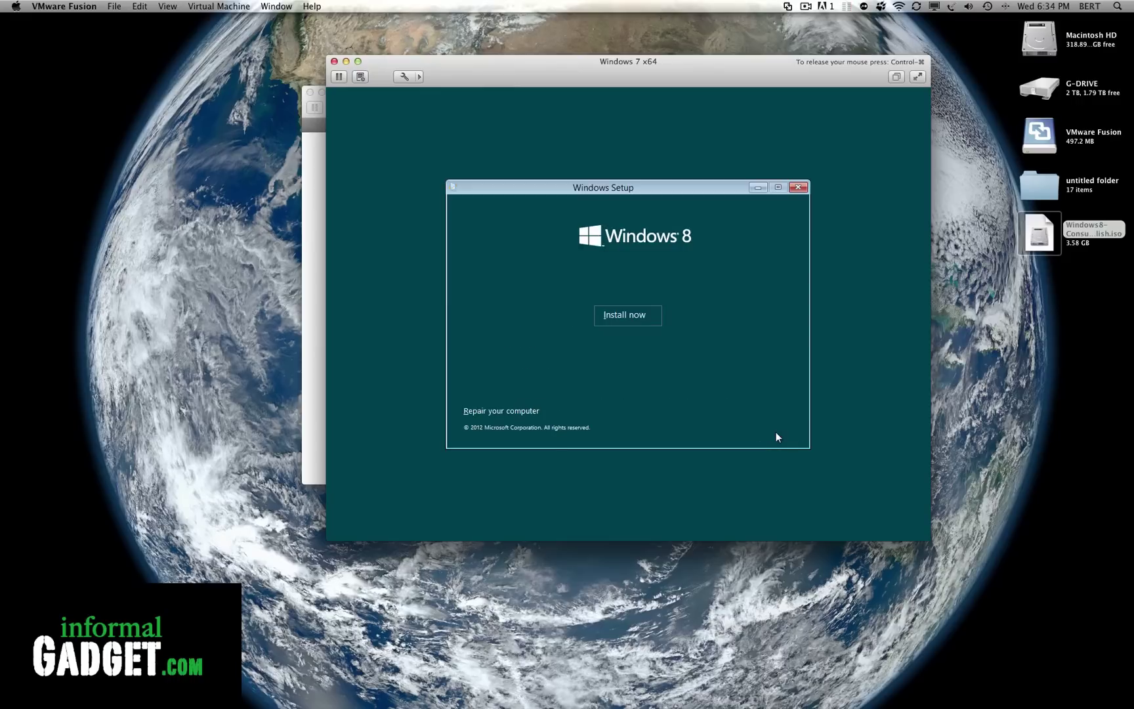
left_click(617, 314)
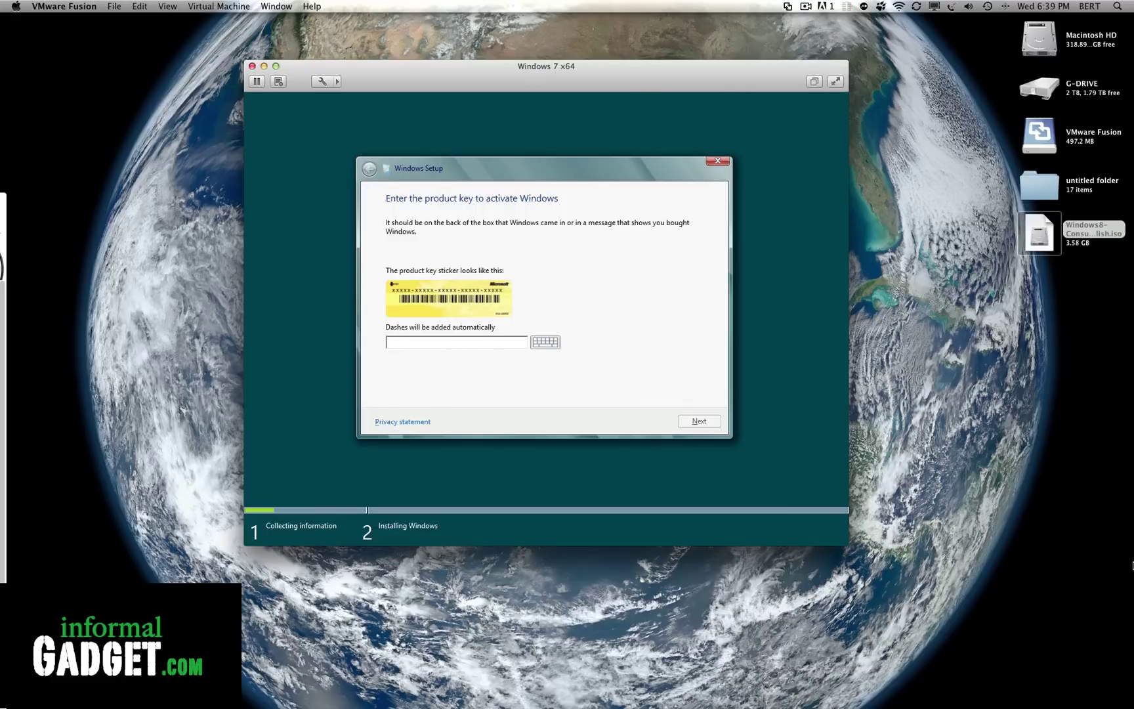
- Restore Firefox, select the Consumer Preview product key, and return to the VM window
mouse_move(1119, 548)
left_click(1119, 630)
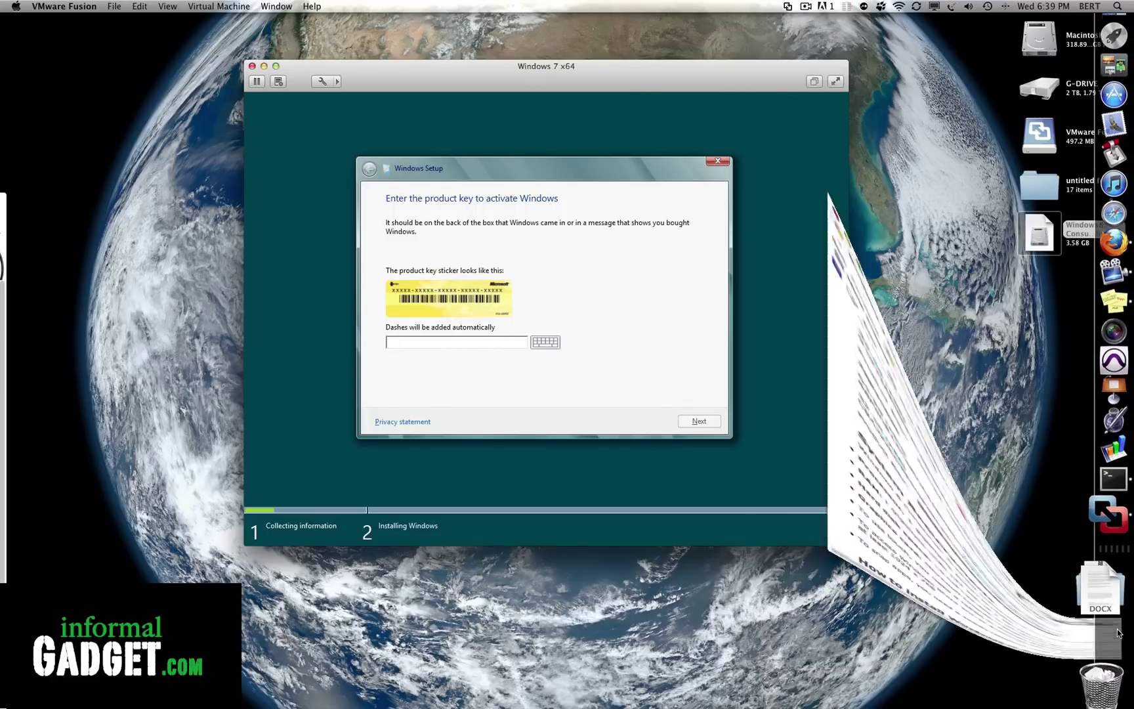
left_click_drag(805, 40, 709, 34)
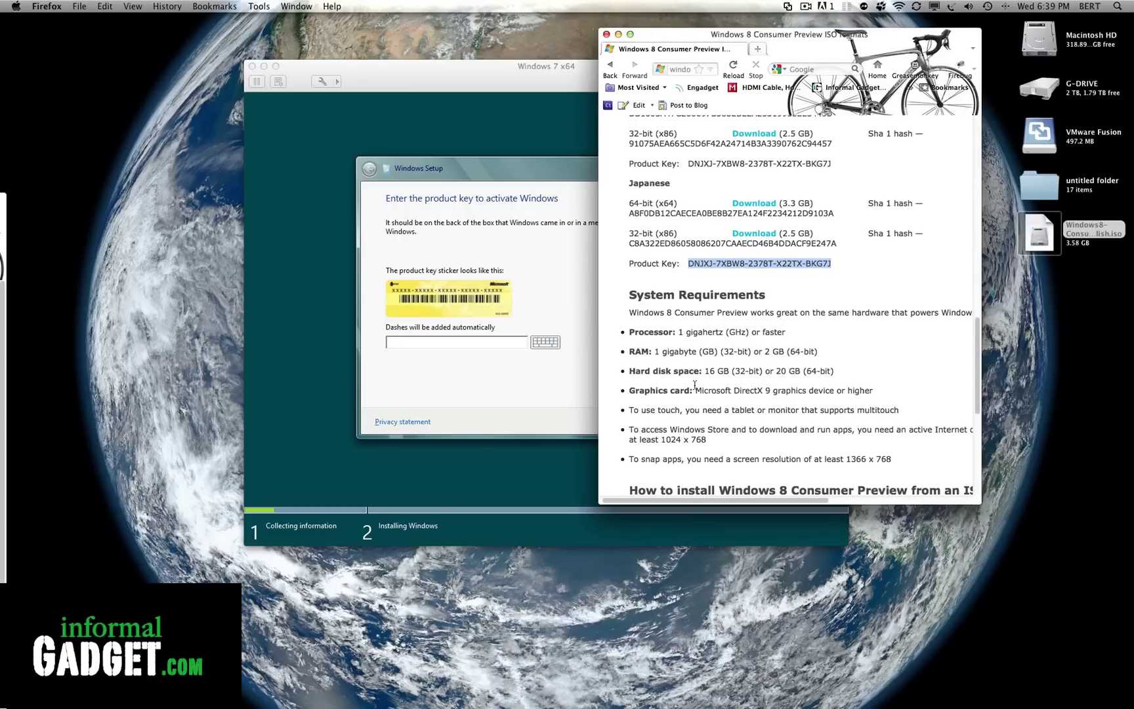
scroll(695, 355, "up", 10)
scroll(695, 355, "up", 5)
scroll(695, 355, "down", 15)
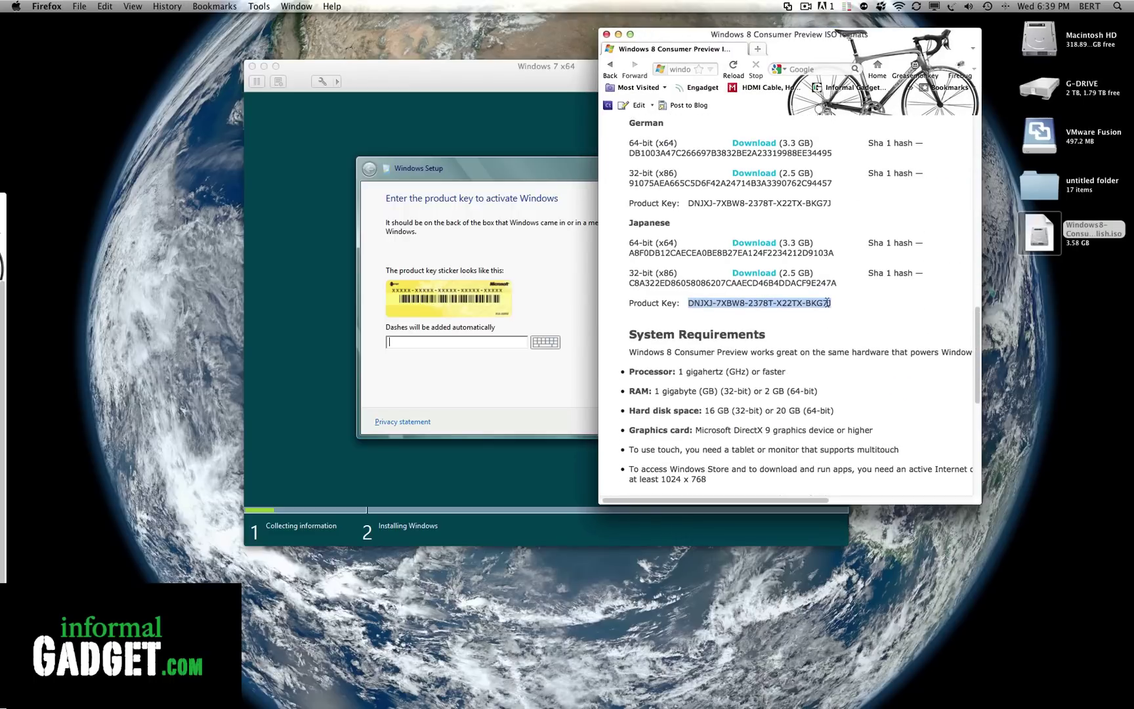
left_click_drag(841, 305, 673, 307)
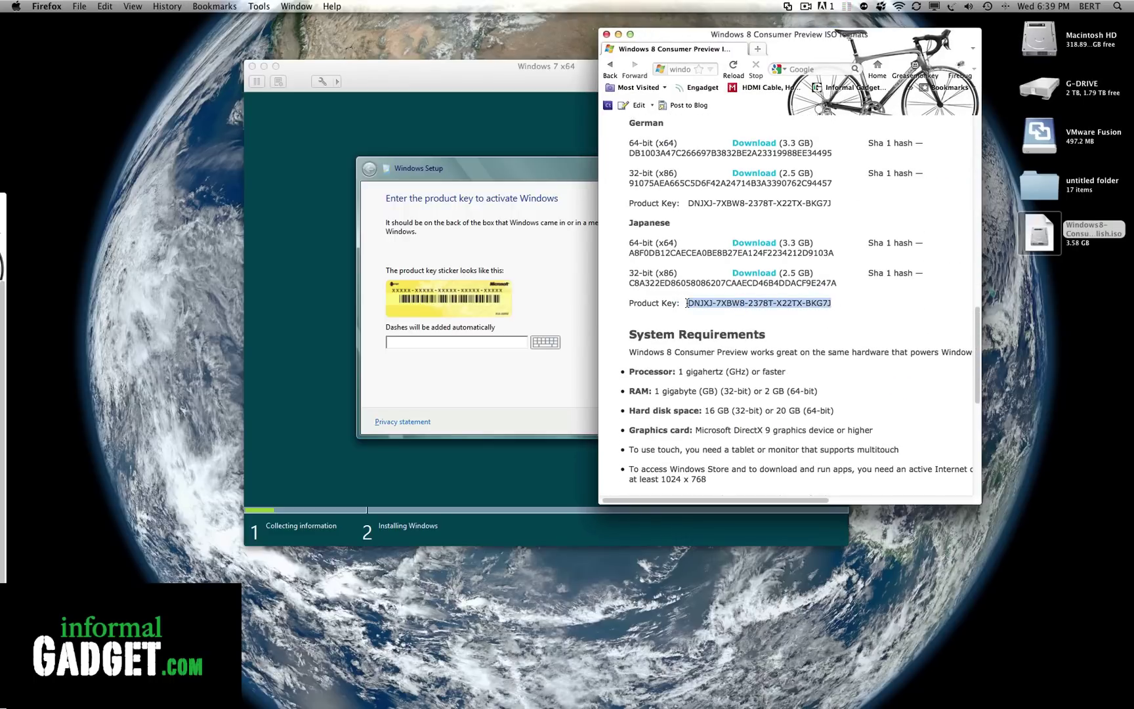
left_click(471, 345)
- Enter the Consumer Preview product key in Windows Setup and submit it
left_click_drag(480, 92, 398, 83)
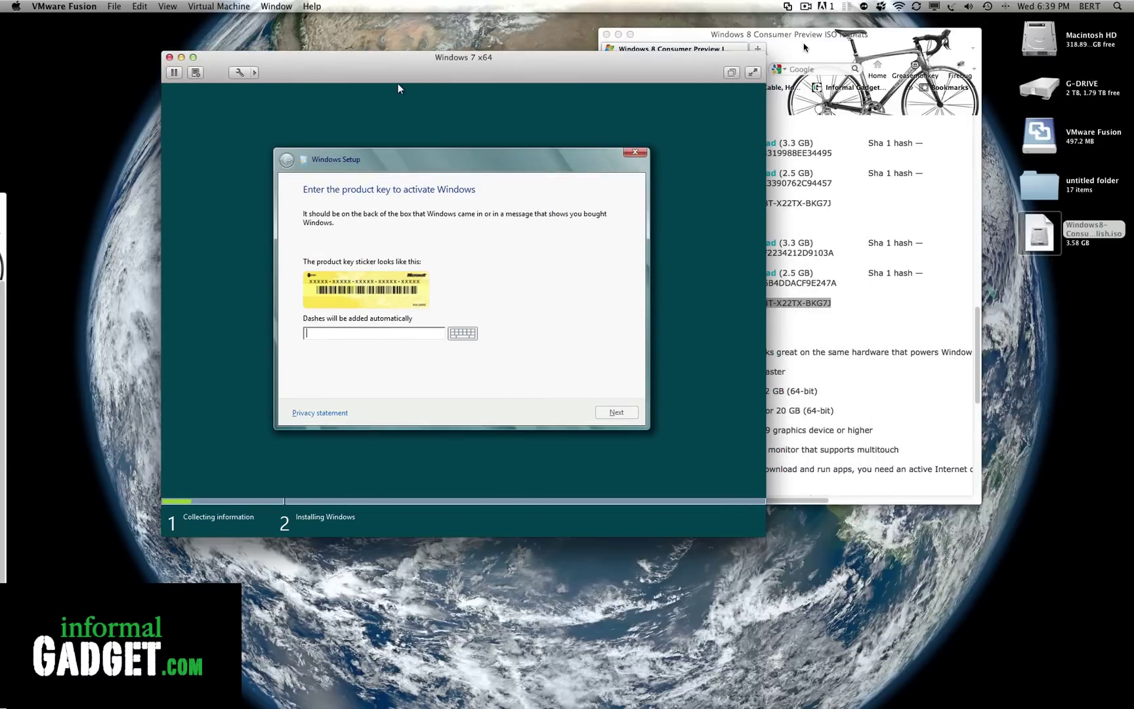
left_click_drag(804, 47, 906, 44)
left_click_drag(555, 66, 479, 53)
left_click(362, 245)
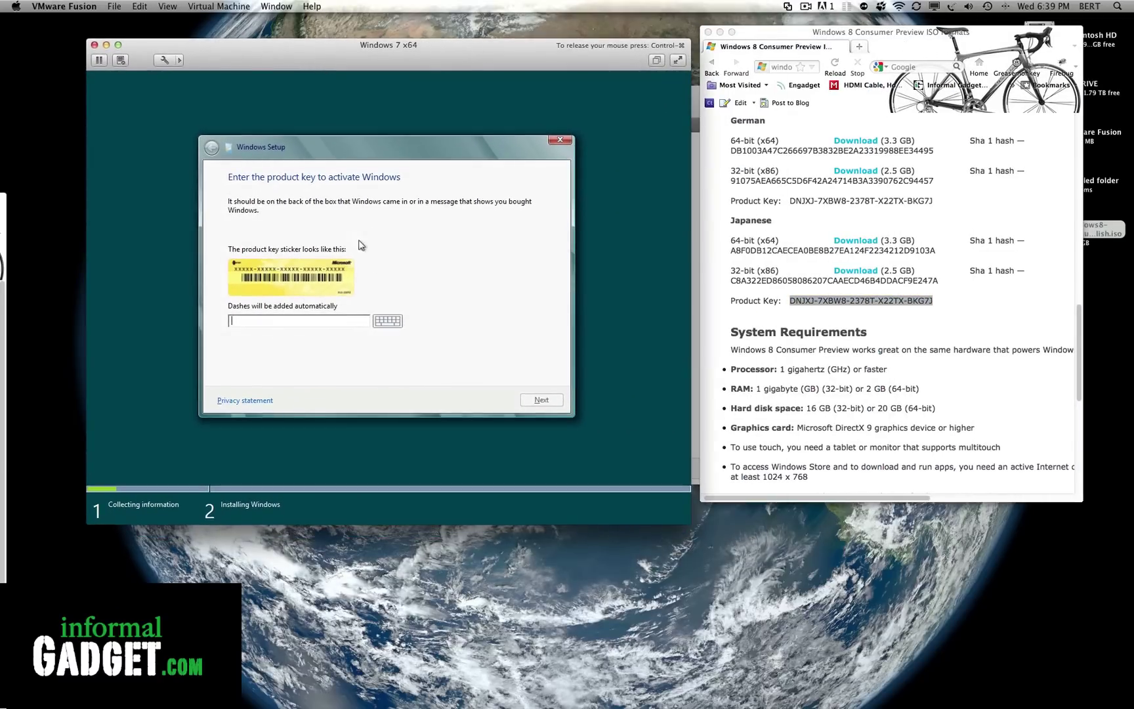
left_click(326, 321)
type("DNJXJ-7XBW8-2378T-X22TX-BKG7J")
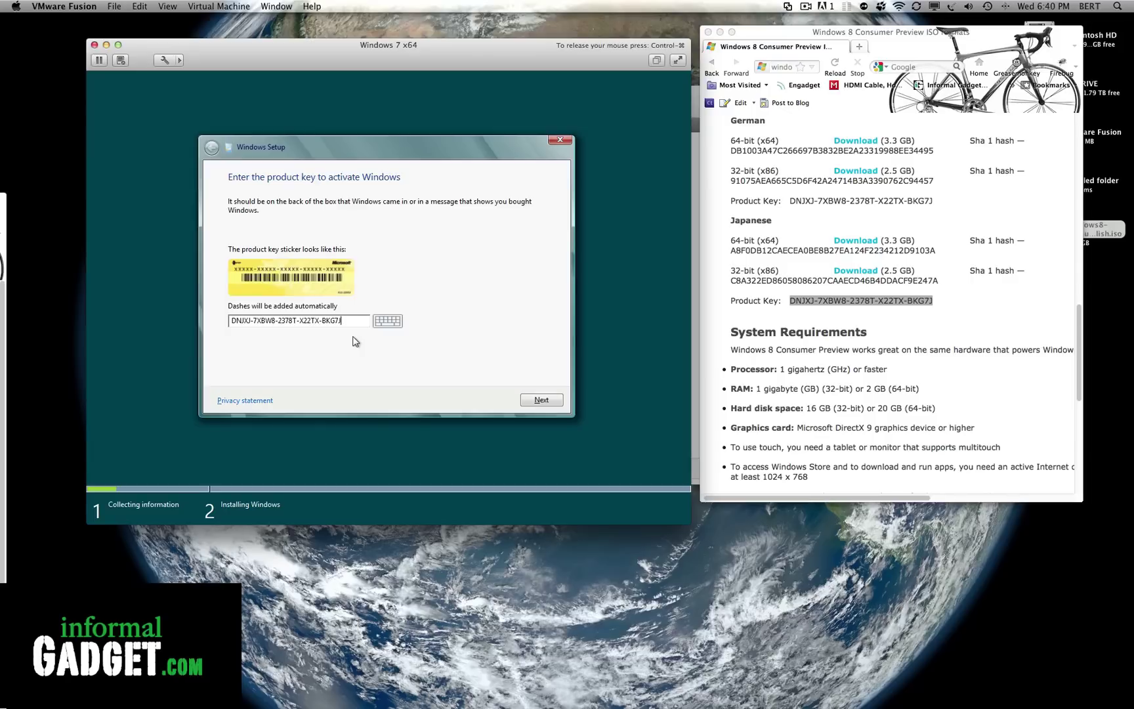
left_click(557, 403)
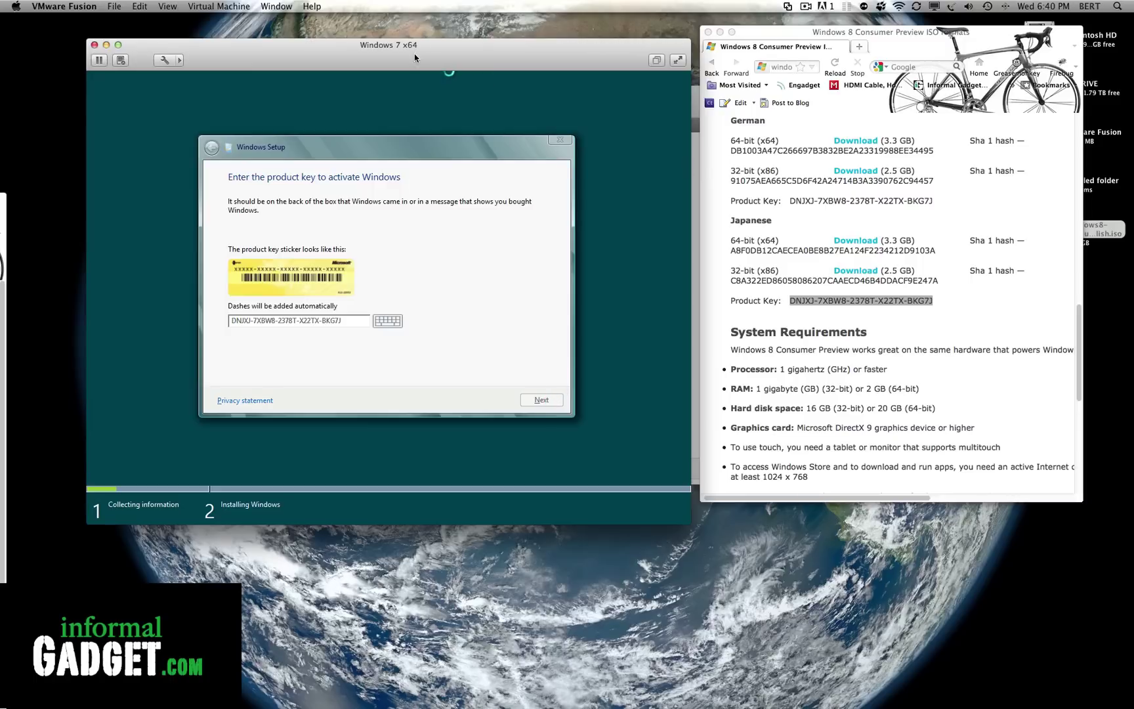
left_click_drag(415, 57, 573, 59)
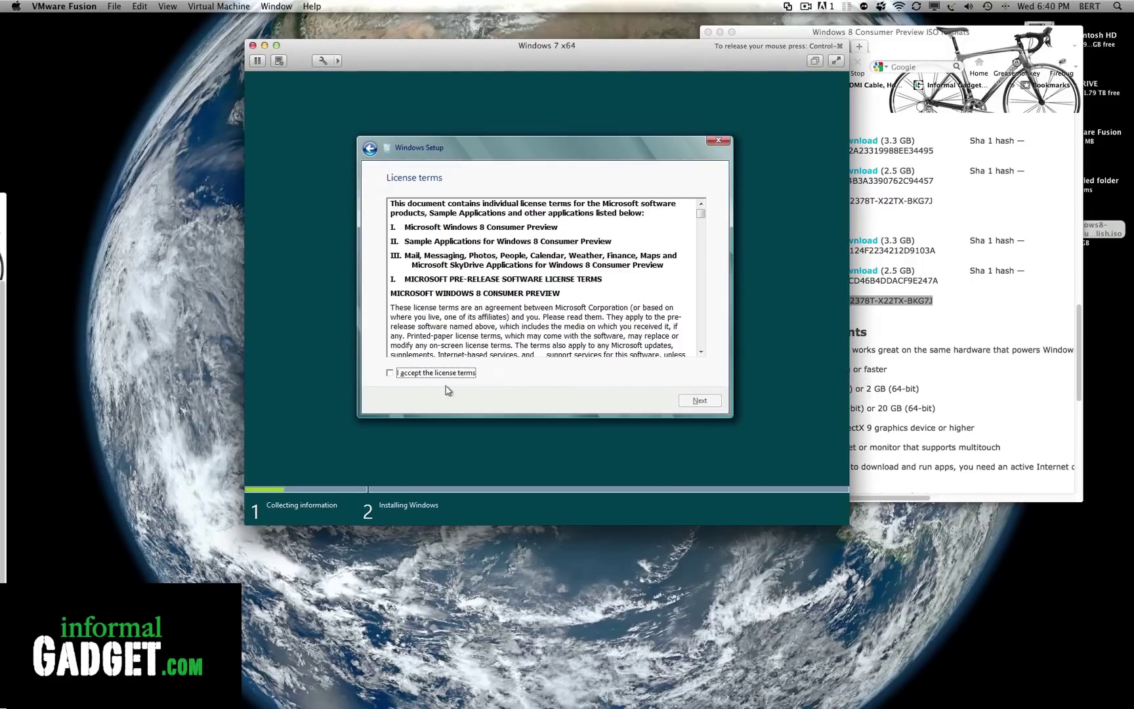
- Accept the license terms, choose Custom install, and install onto the 60.0 GB drive
left_click(393, 374)
left_click(694, 401)
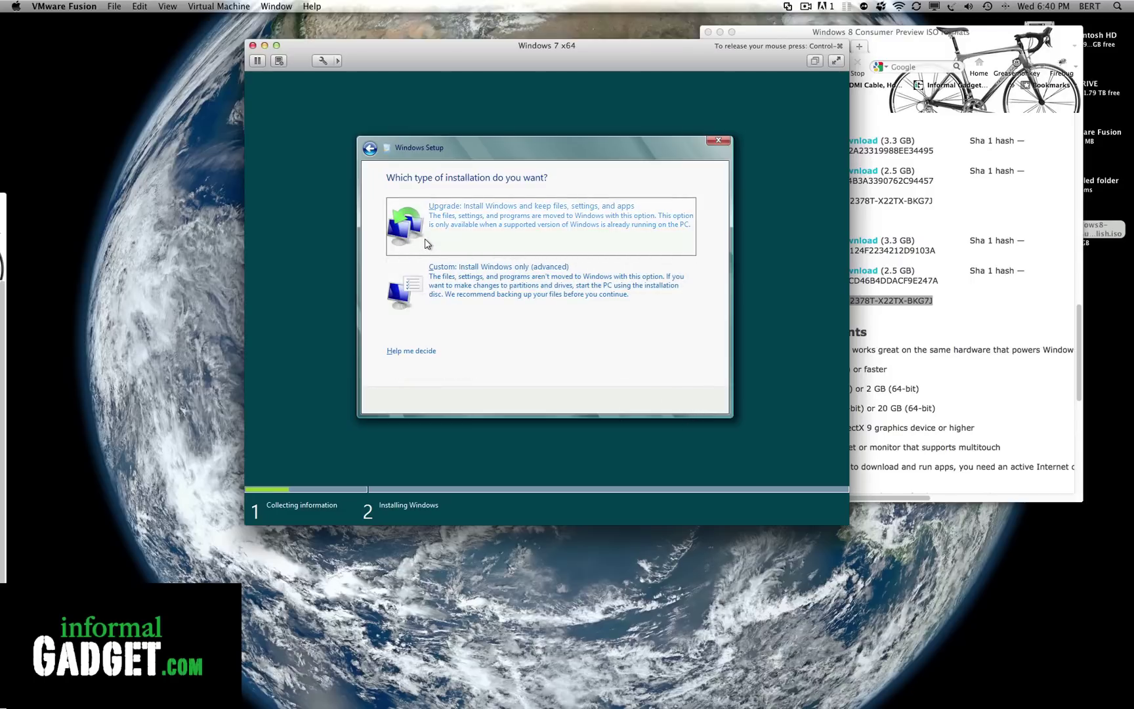
left_click(453, 281)
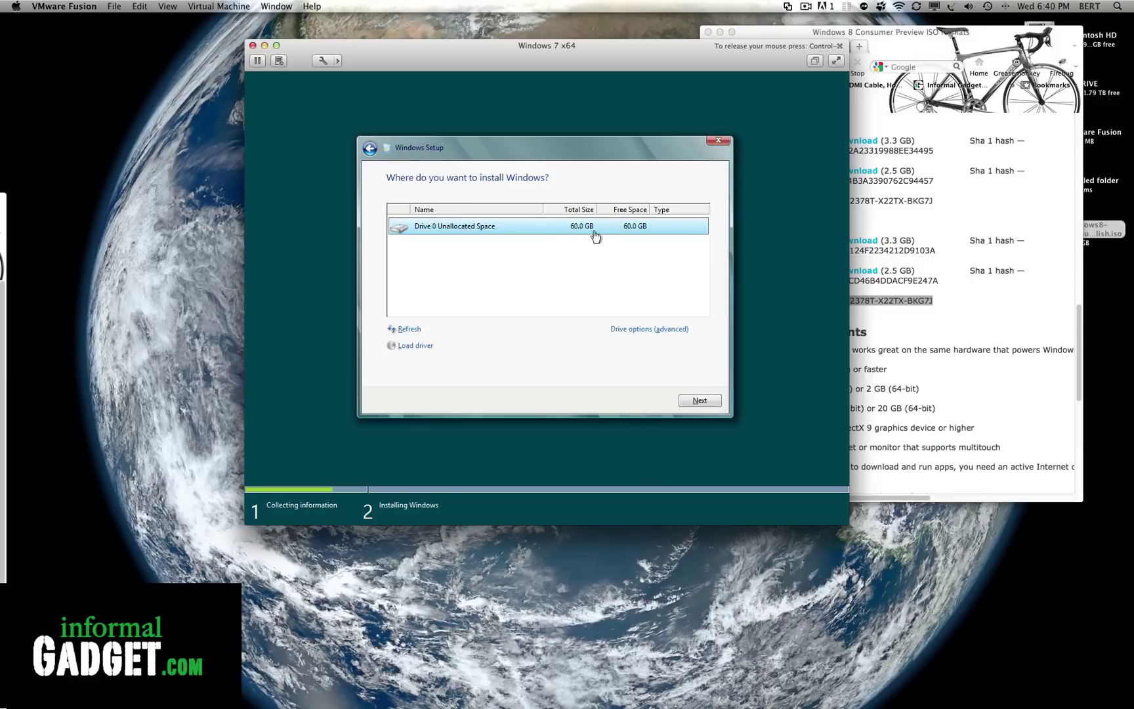
left_click(688, 401)
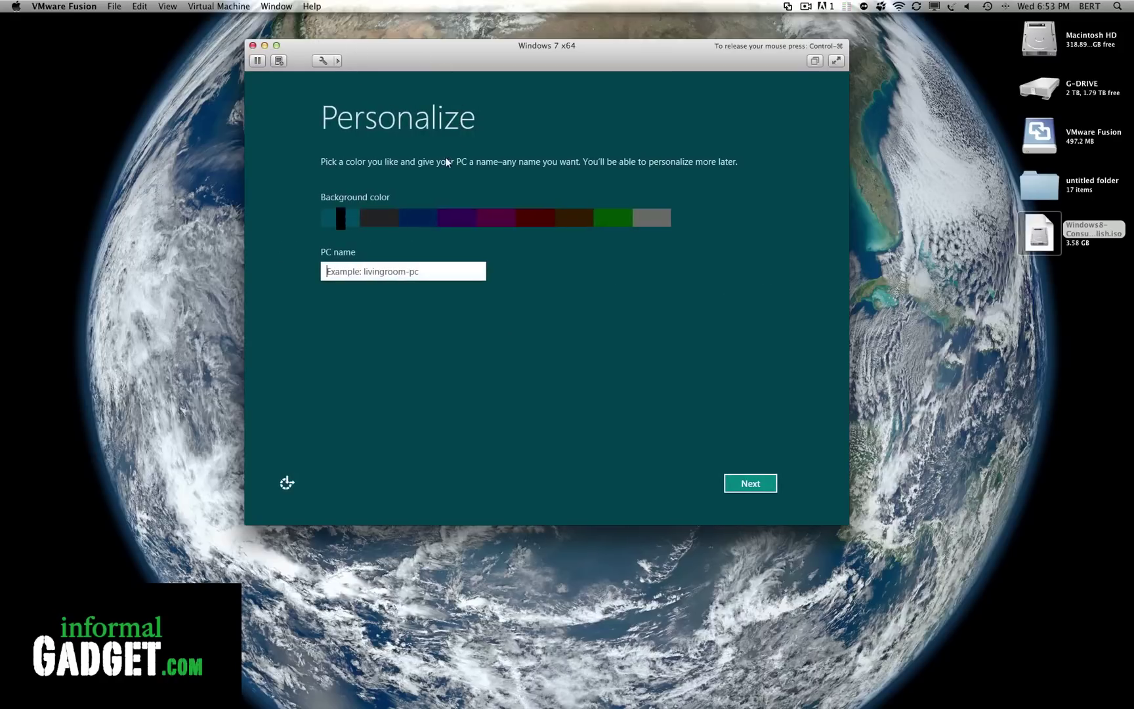
- Release the mouse from the Windows 8 VM and switch the VM to full screen
key("ctrl+super")
left_click(180, 8)
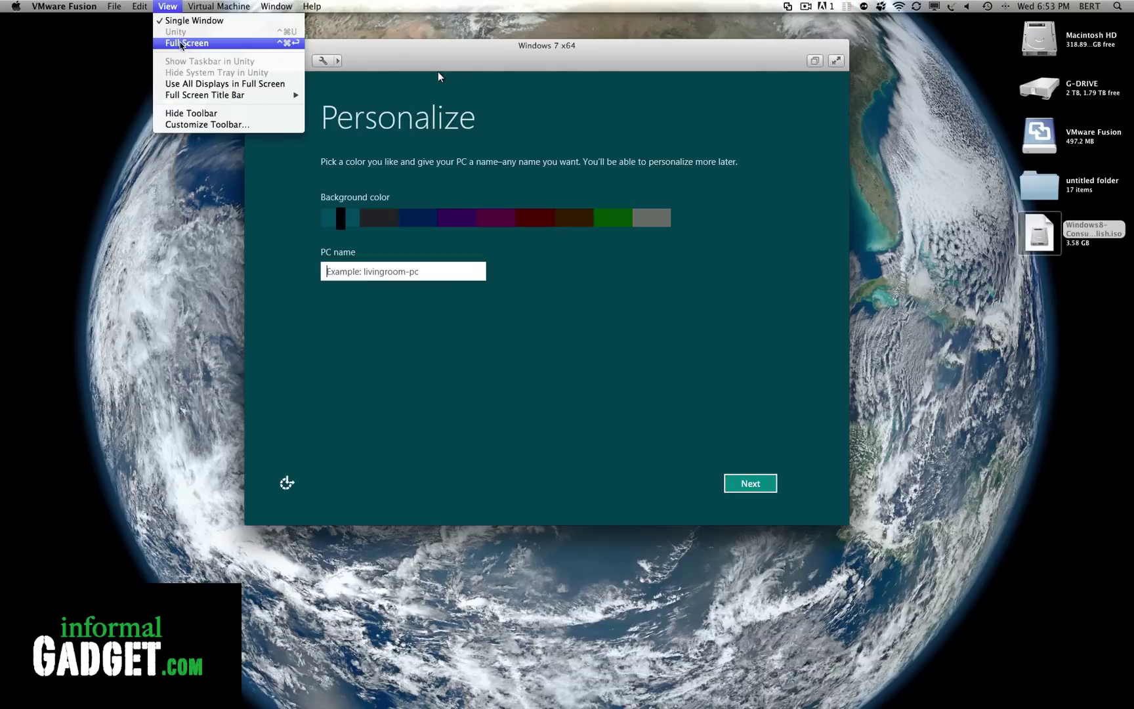
left_click(181, 43)
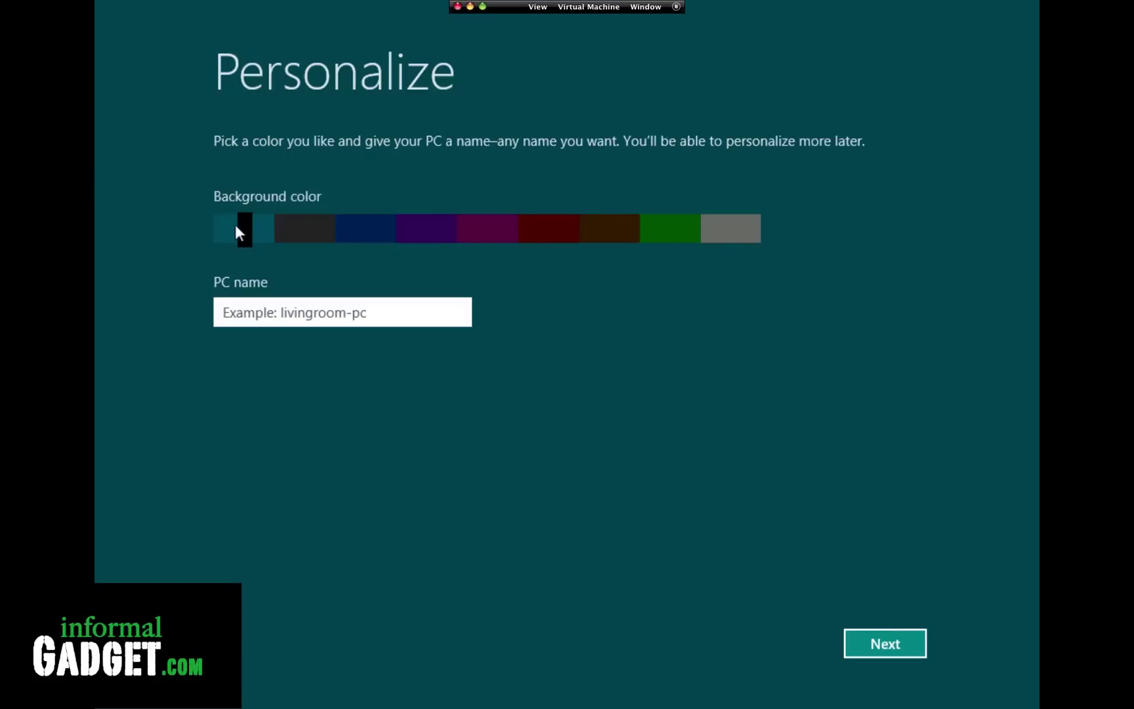
- Pick the green background, name the PC 'informalgadget', and continue to Settings
left_click(663, 228)
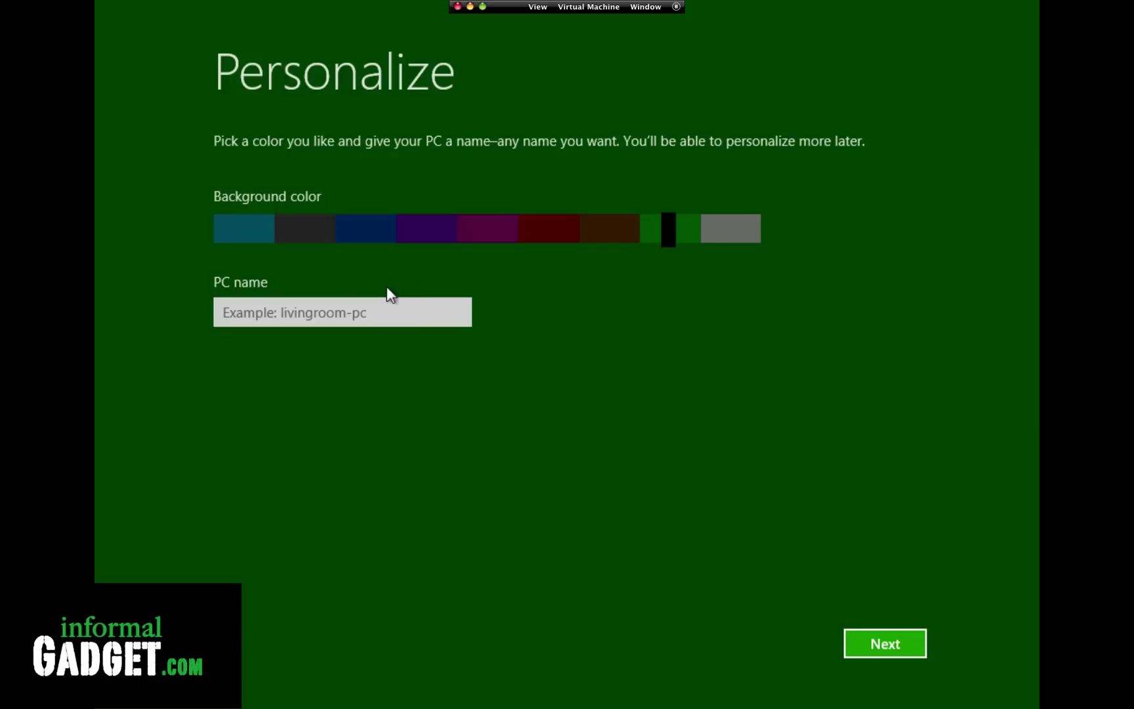
left_click(260, 317)
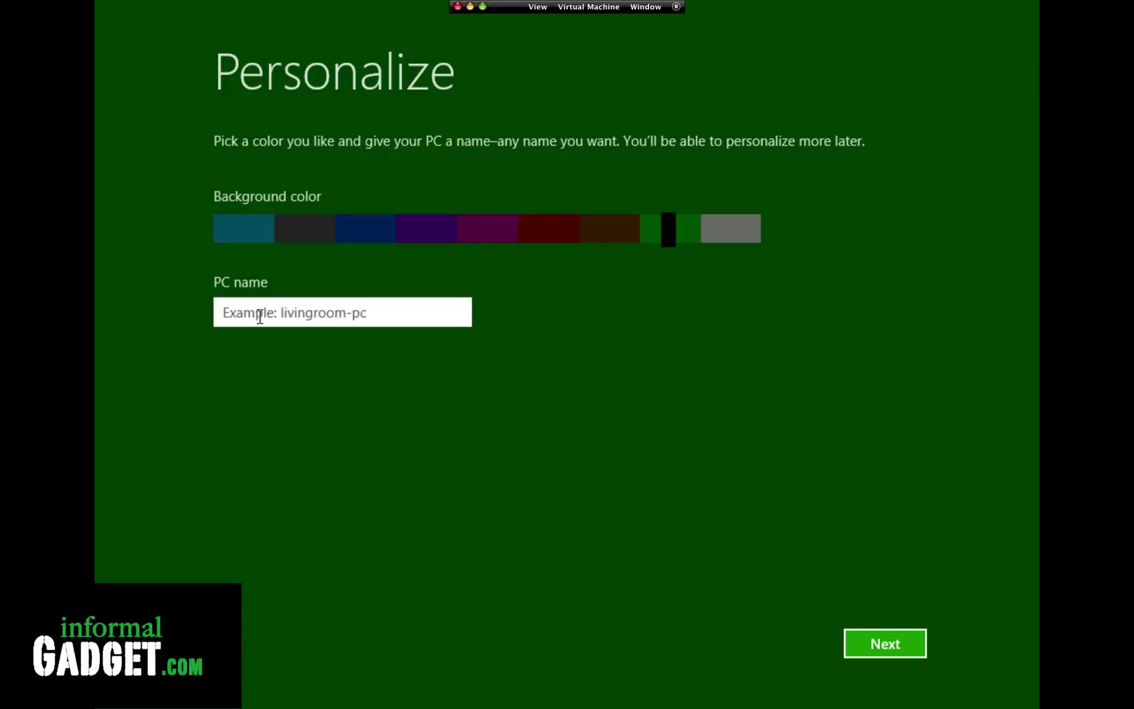
type("in")
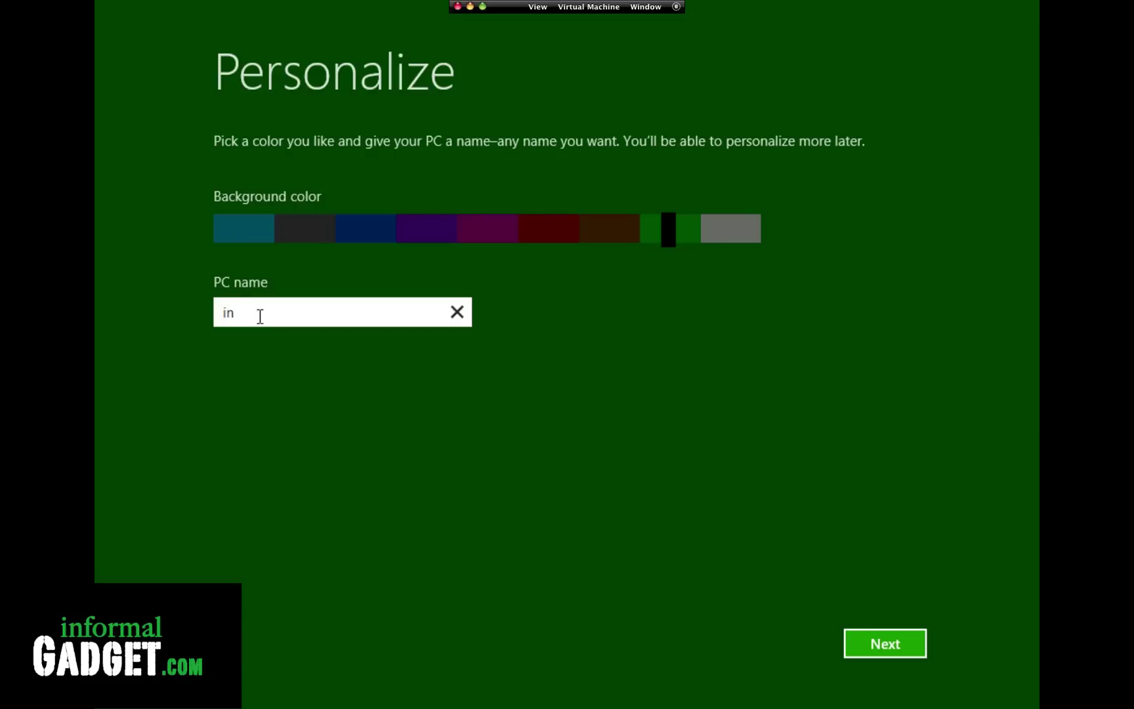
type("formalgadget")
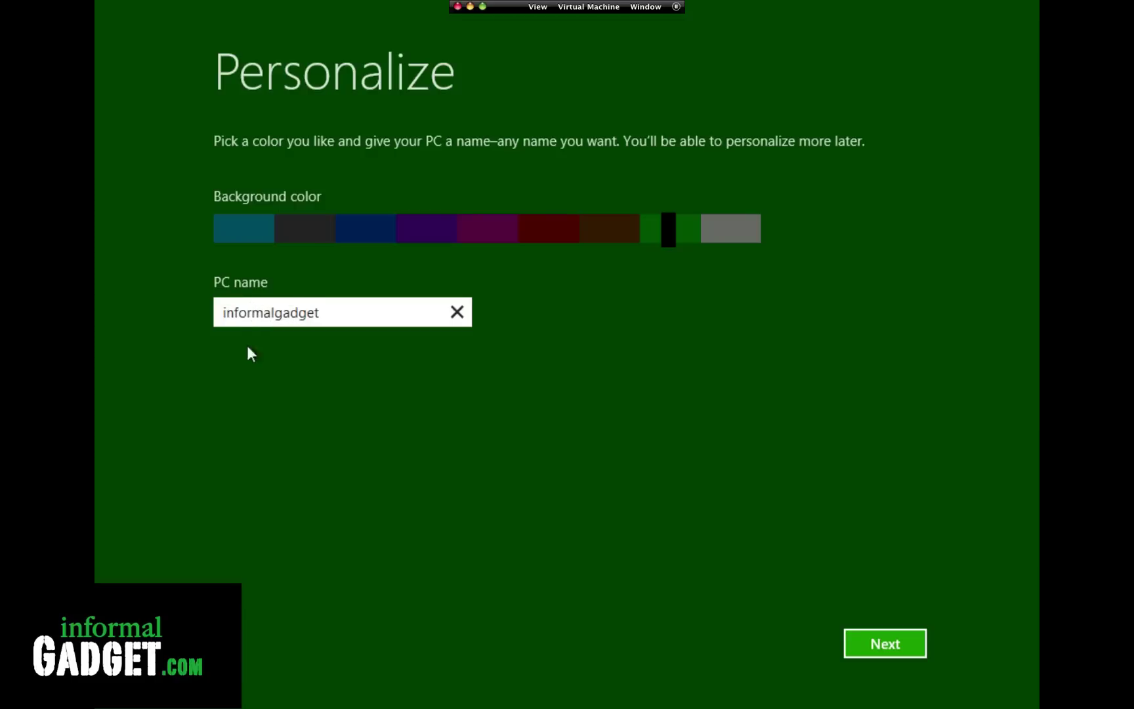
left_click(861, 636)
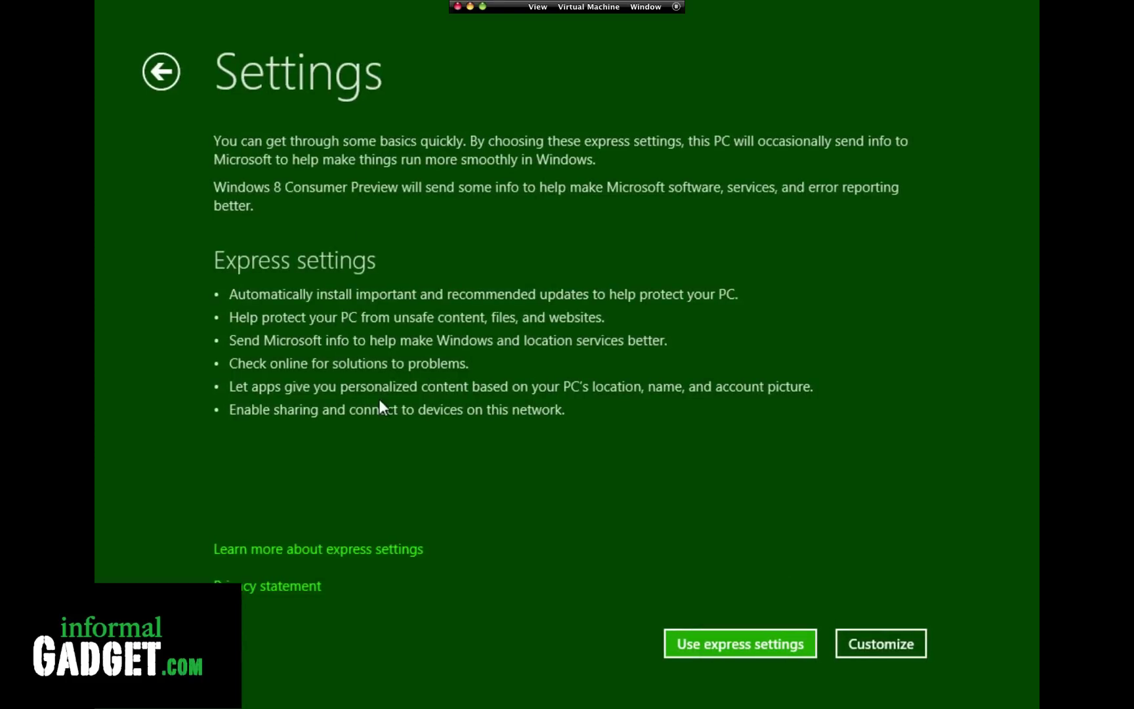
- Choose Customize over express settings, then decline signing in with a Microsoft account
left_click(855, 645)
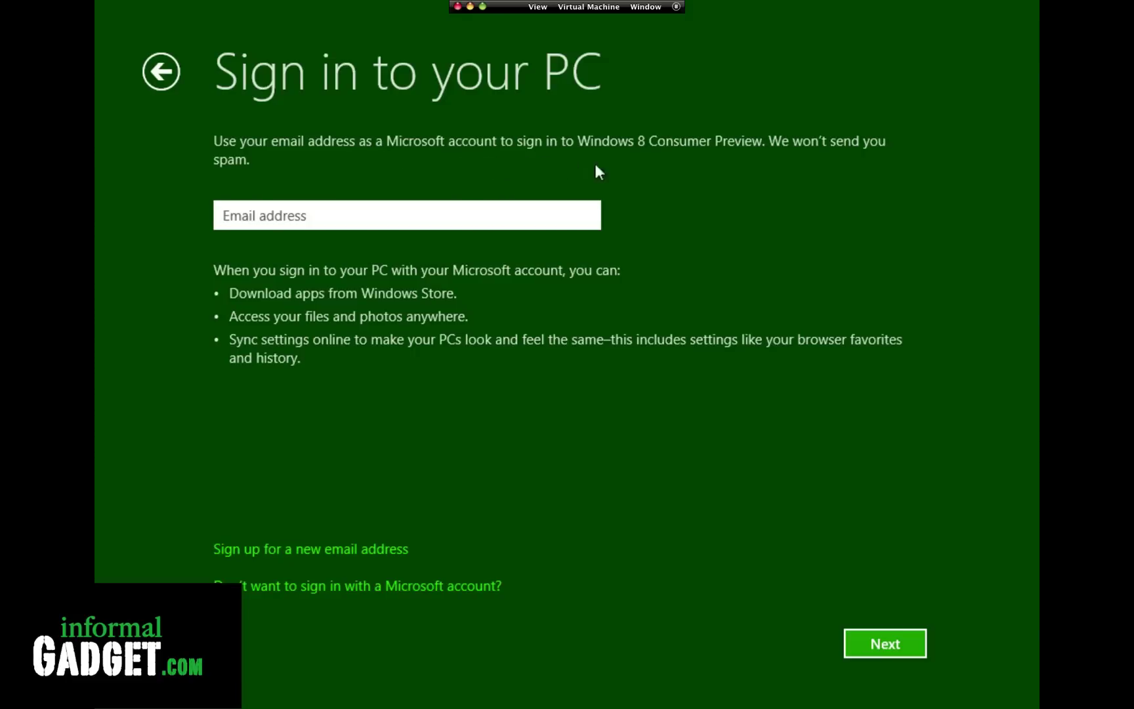
left_click(358, 586)
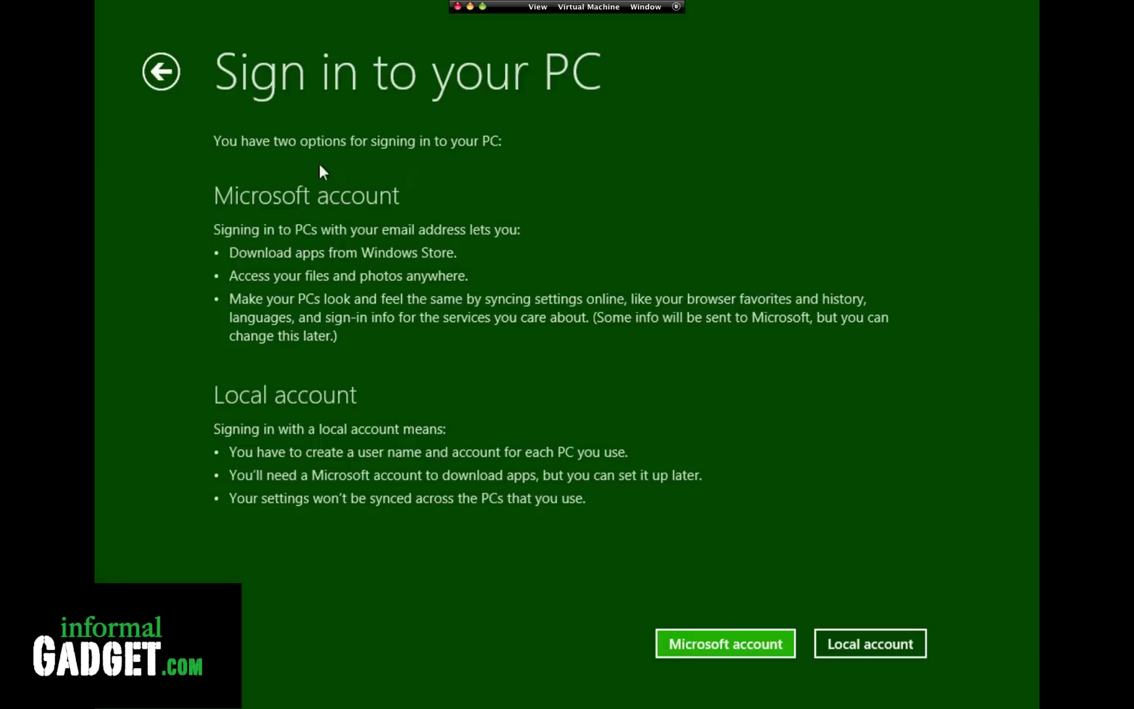
- Create a local account with a user name, seven-character password, and hint 'whats my password?'
left_click(860, 644)
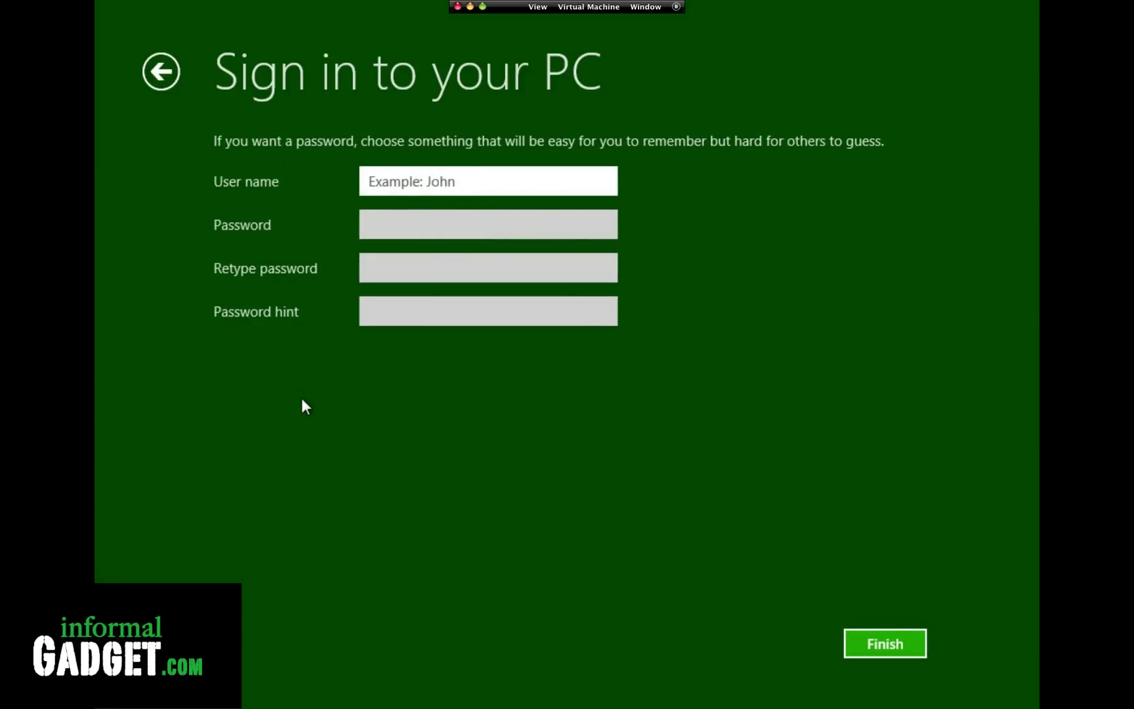
type("b3rt")
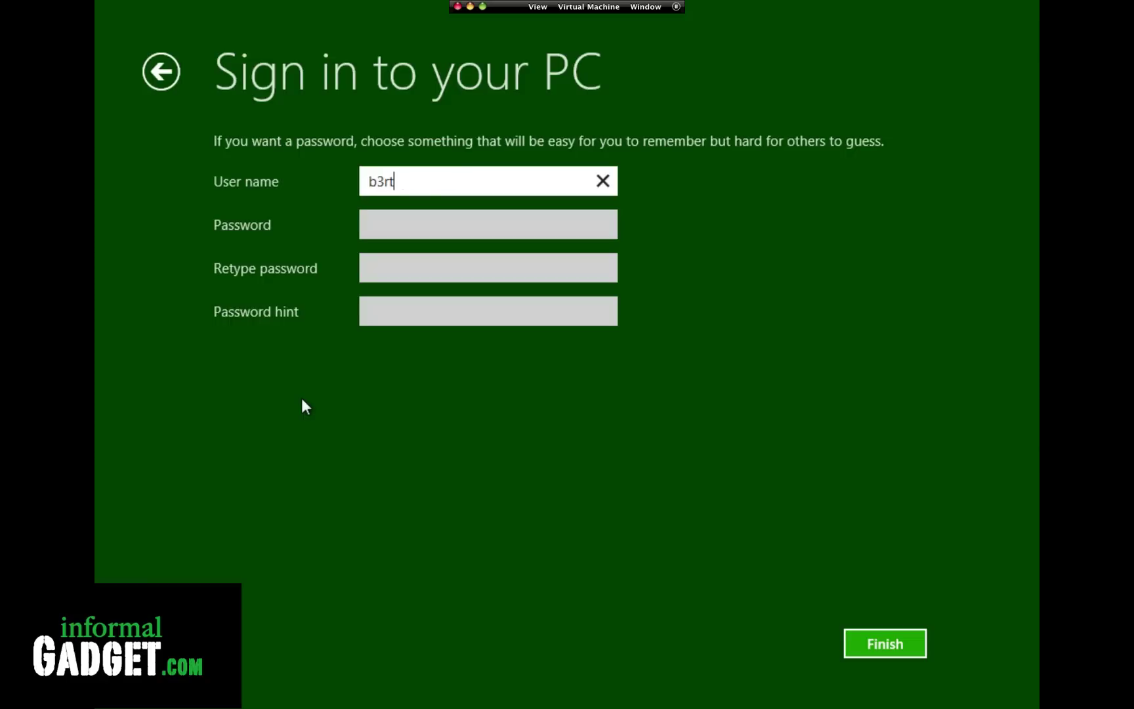
key("Tab")
type("******")
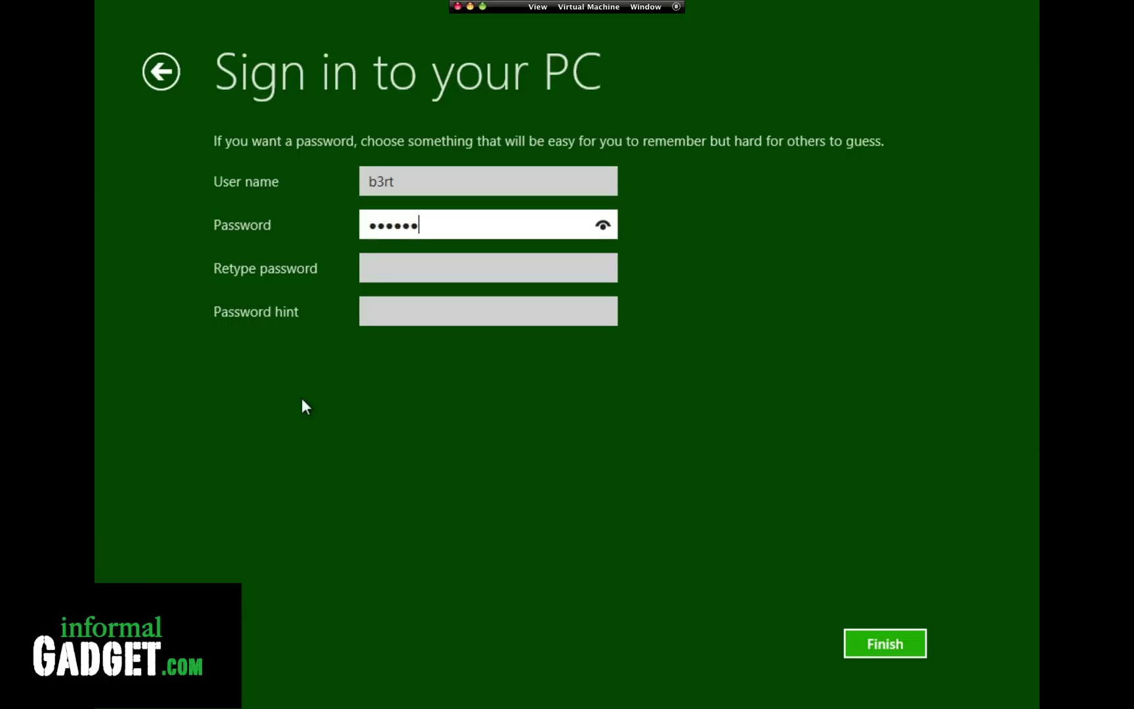
type("*")
key("Tab")
type("****")
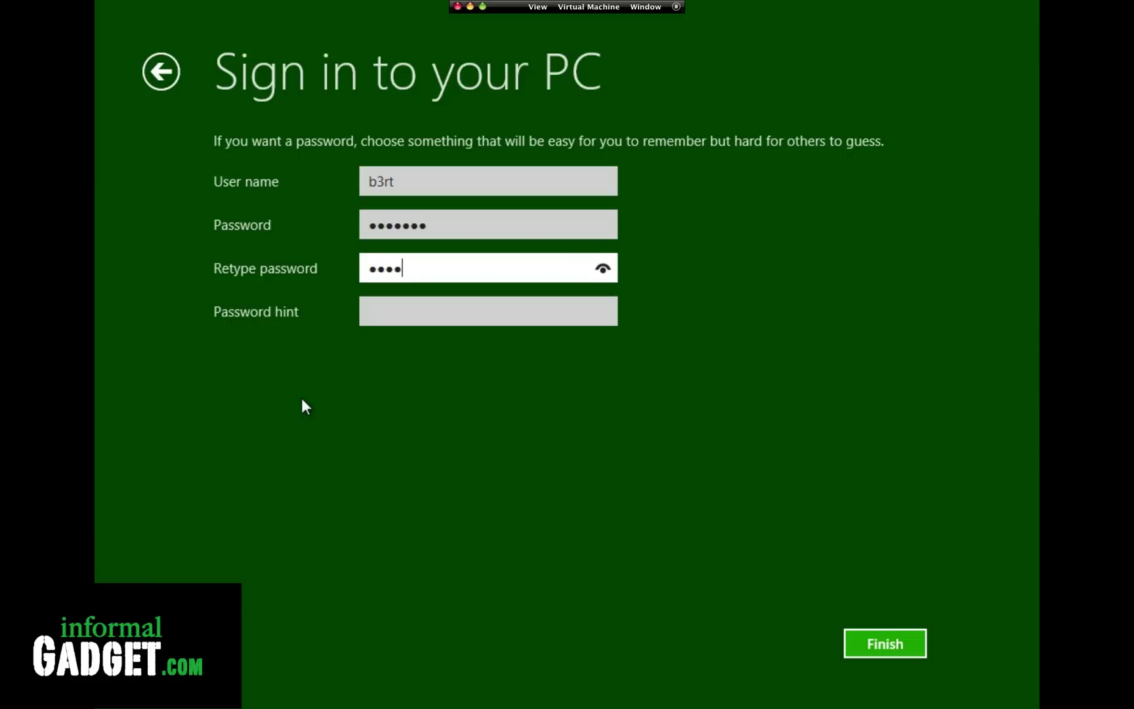
type("***")
key("Tab")
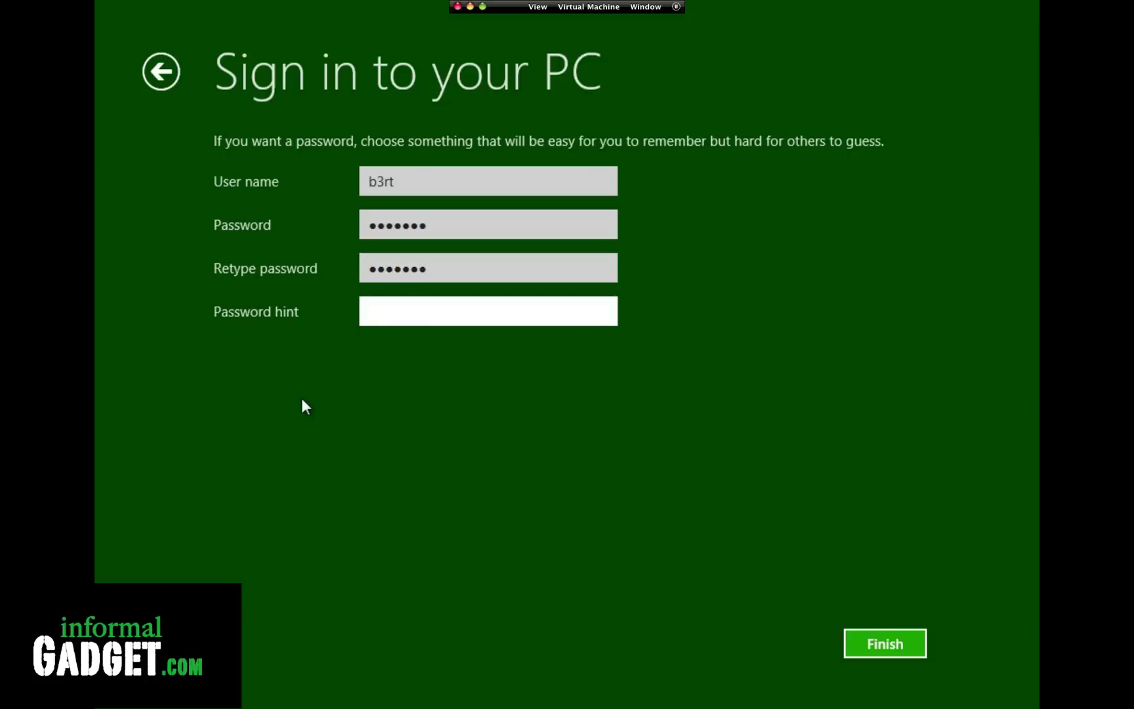
type("whats my passwor")
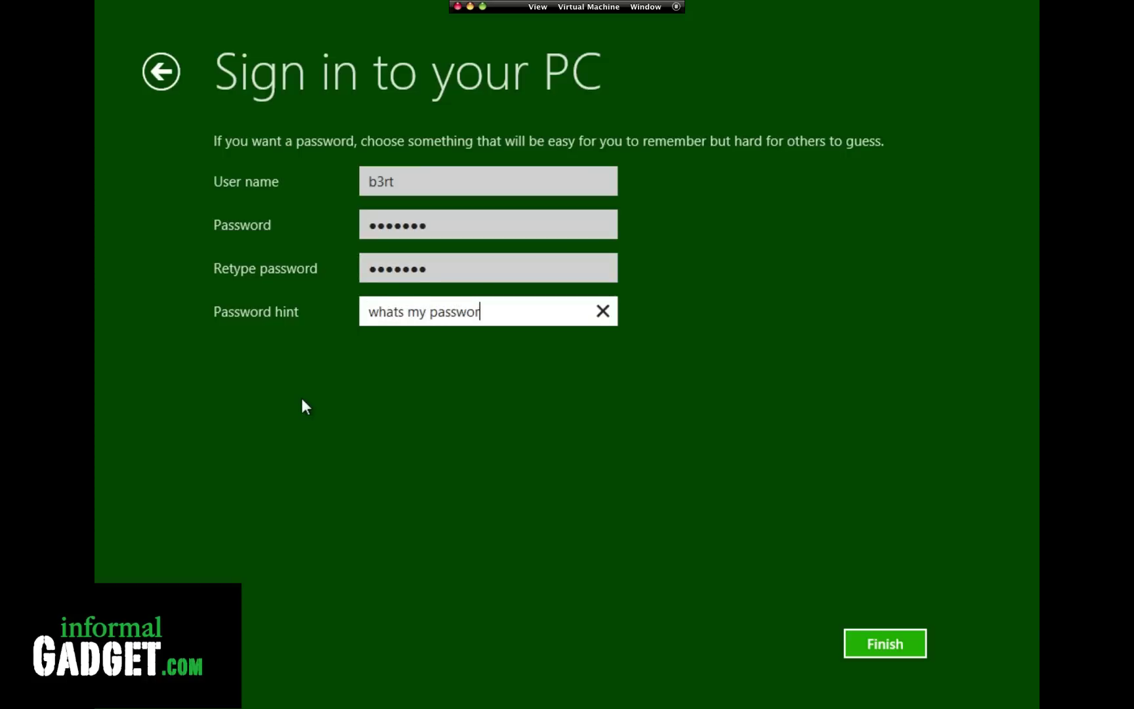
type("d?")
- Finish setup with the new local account and wait for the Start screen
left_click(888, 631)
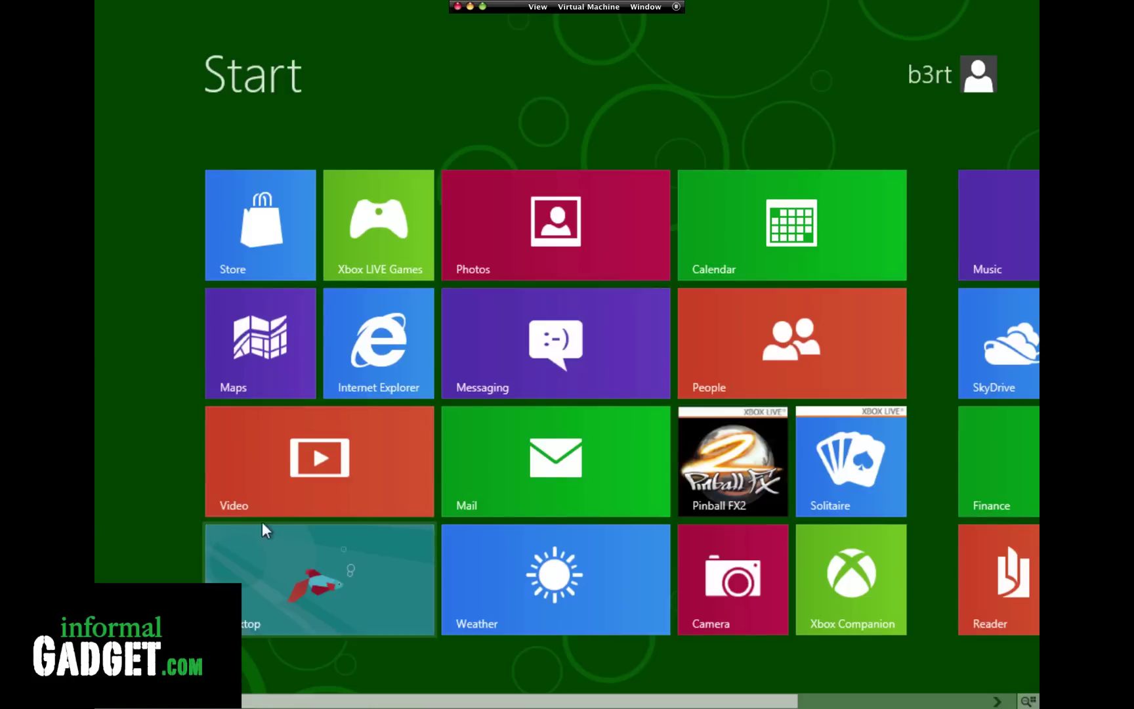
- Browse the Start screen tiles with the arrow keys, then launch the Weather app
key("Right")
key("Right")
key("Right")
key("Right")
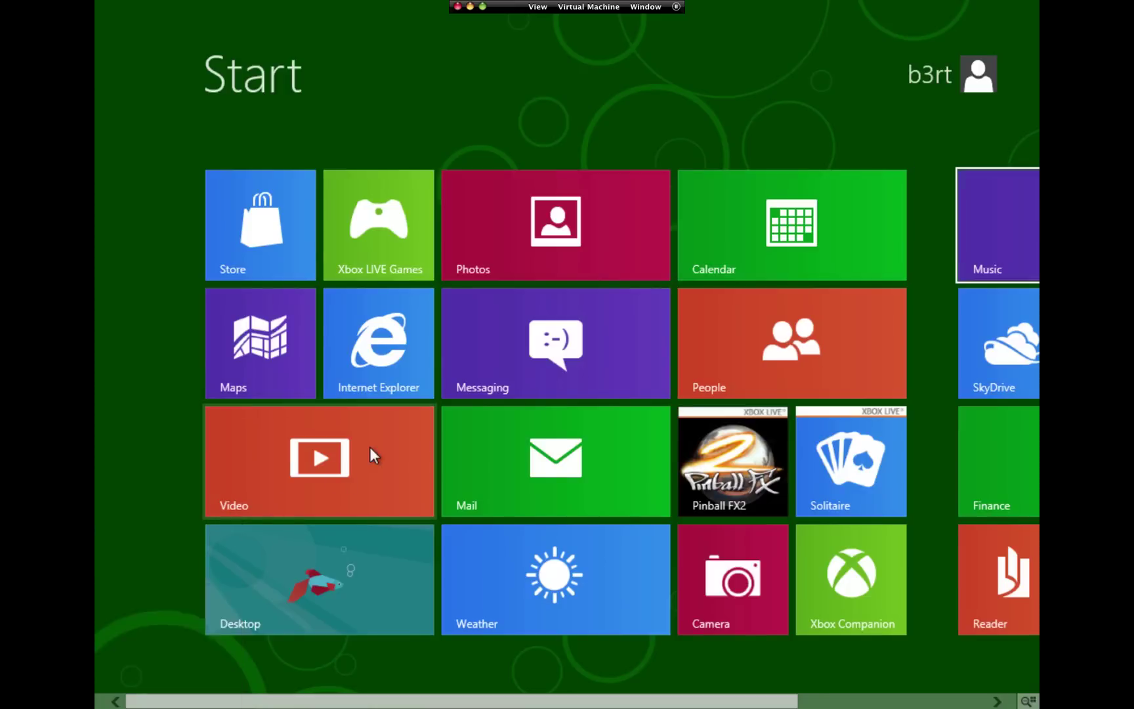
key("Left")
key("Left")
key("Left")
key("Left")
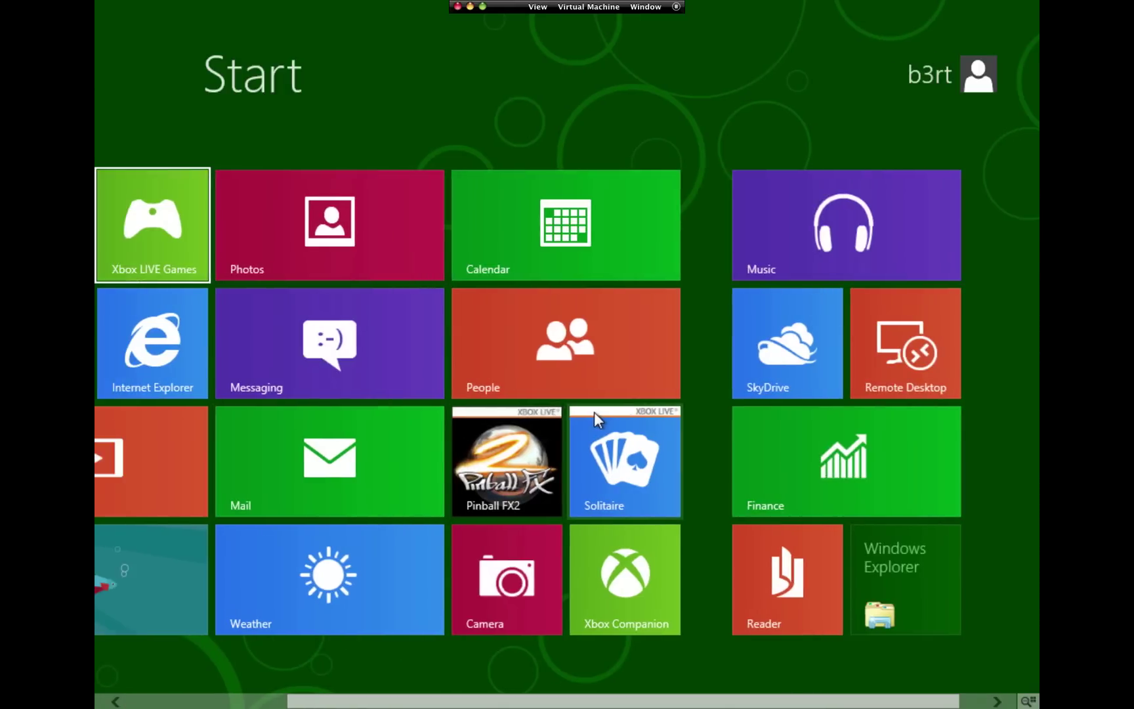
key("Down")
key("Down")
key("Down")
key("Right")
key("Right")
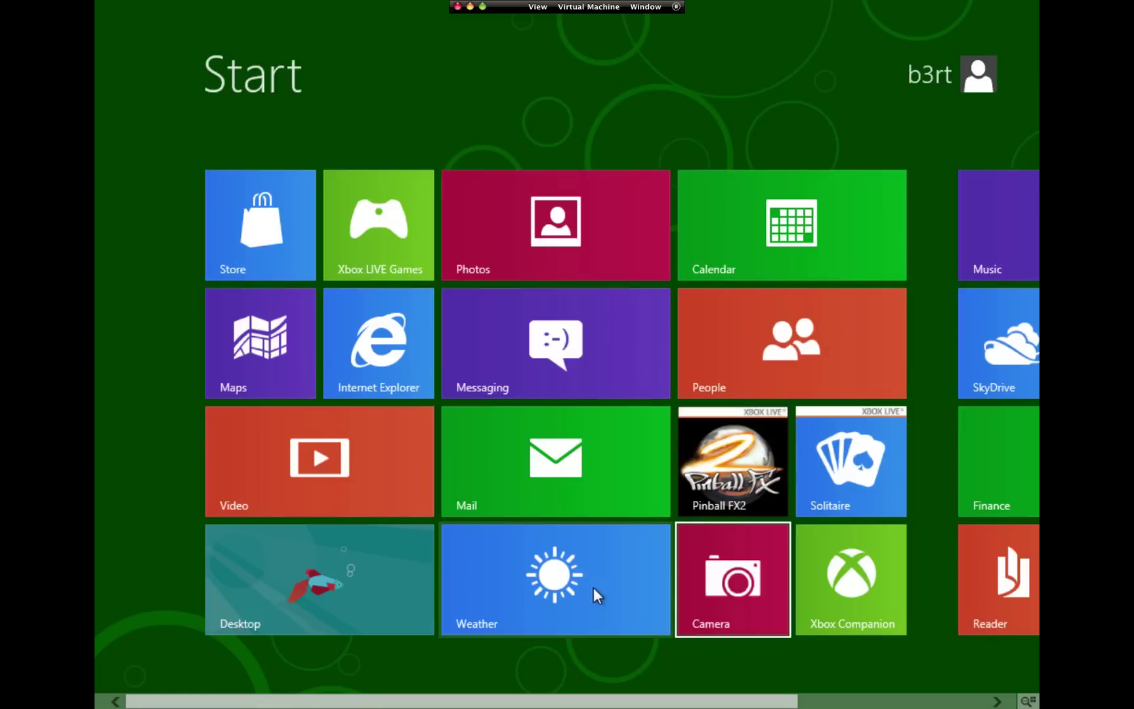
left_click(567, 581)
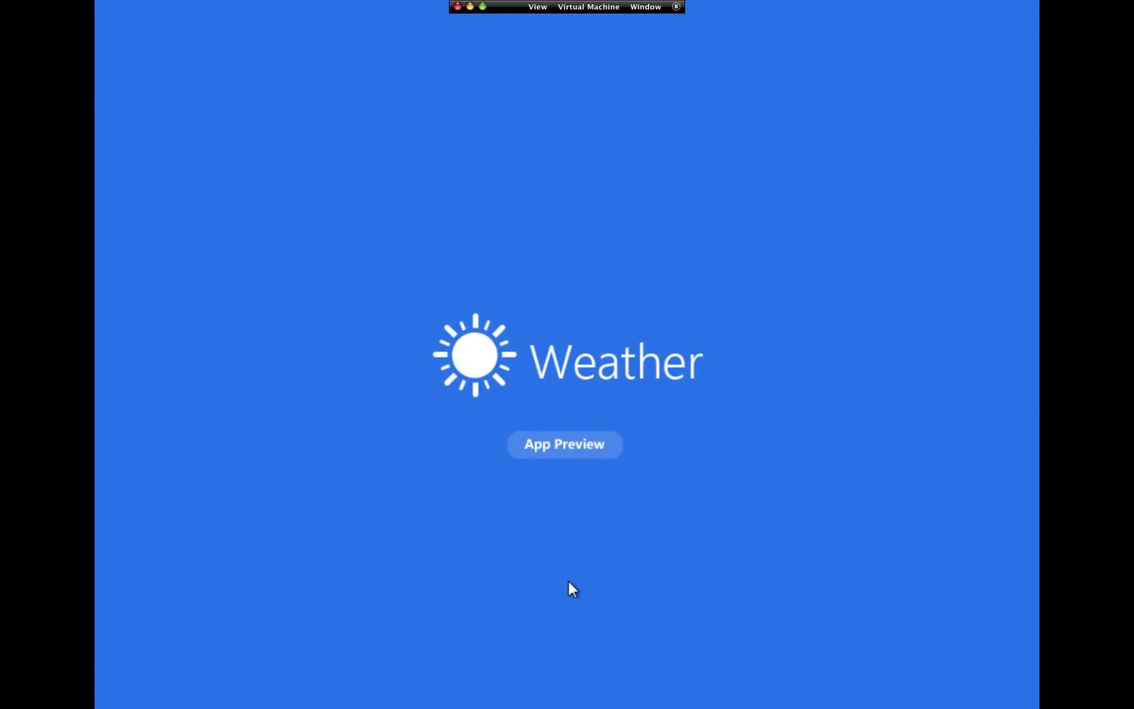